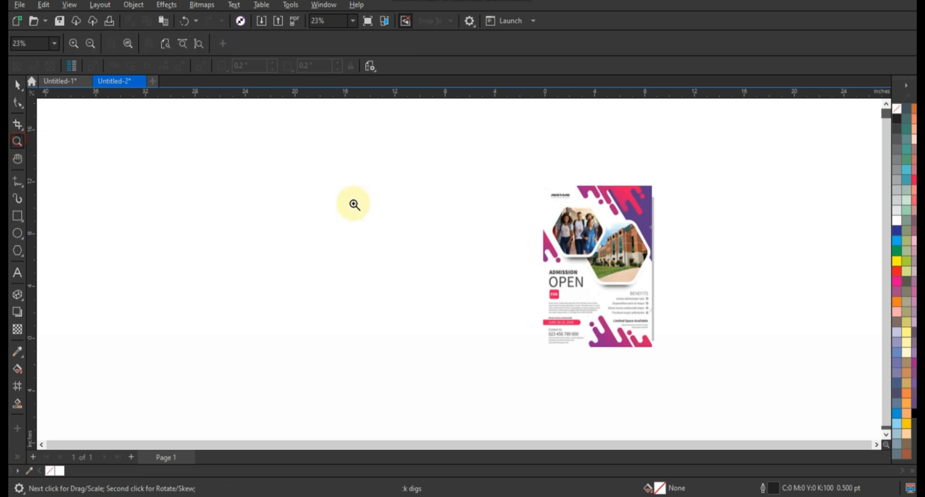
Step: Draw a tall rectangle beside the reference flyer and enlarge it to about 13.6 by 19.6 inches
left_click_drag(128, 146, 712, 423)
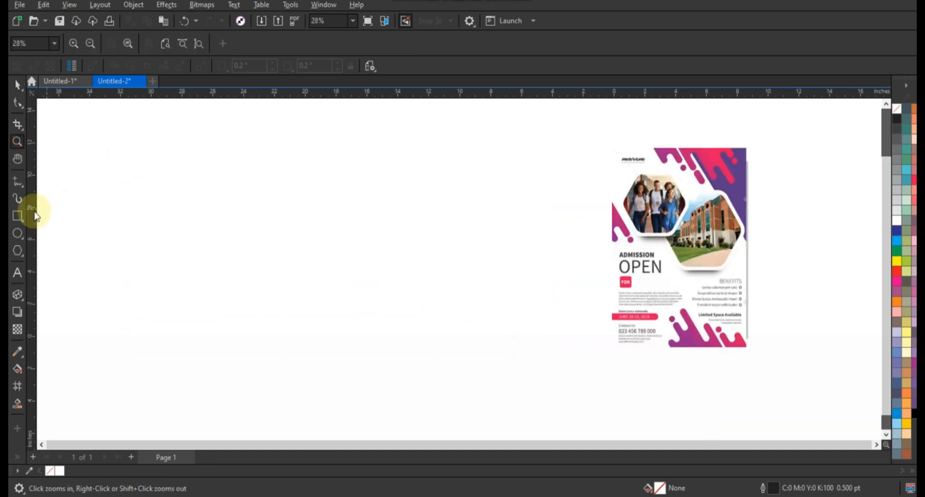
left_click(17, 216)
mouse_move(234, 120)
left_mouse_down()
mouse_move(270, 190)
mouse_move(440, 417)
mouse_move(432, 423)
left_mouse_up()
scroll(439, 273, "down", 1)
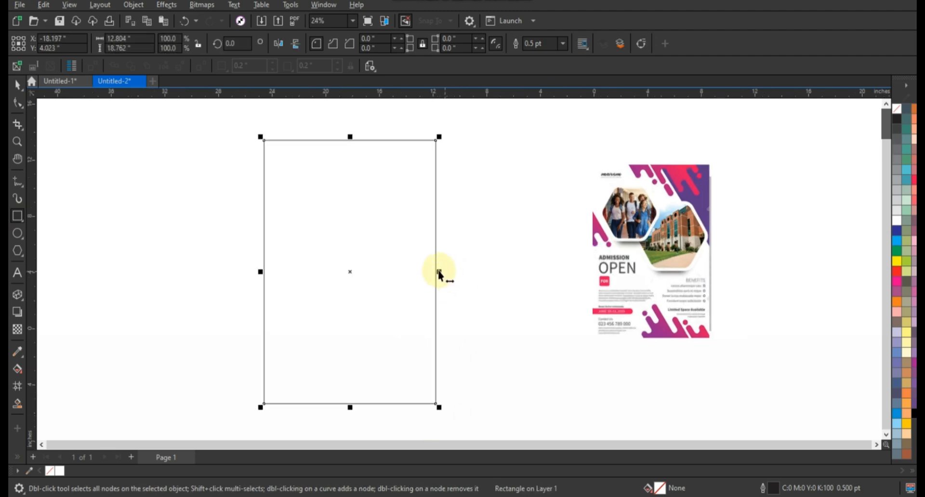
left_click_drag(439, 274, 441, 272)
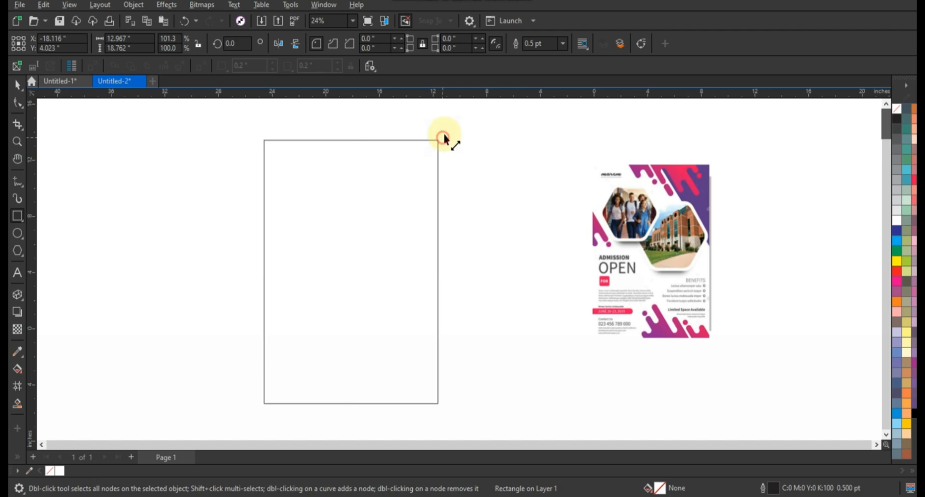
left_click_drag(444, 139, 450, 128)
Step: Draw a narrow vertical bar about 0.67 by 9.67 inches between rectangle and flyer, and fully round its corners
left_click(18, 140)
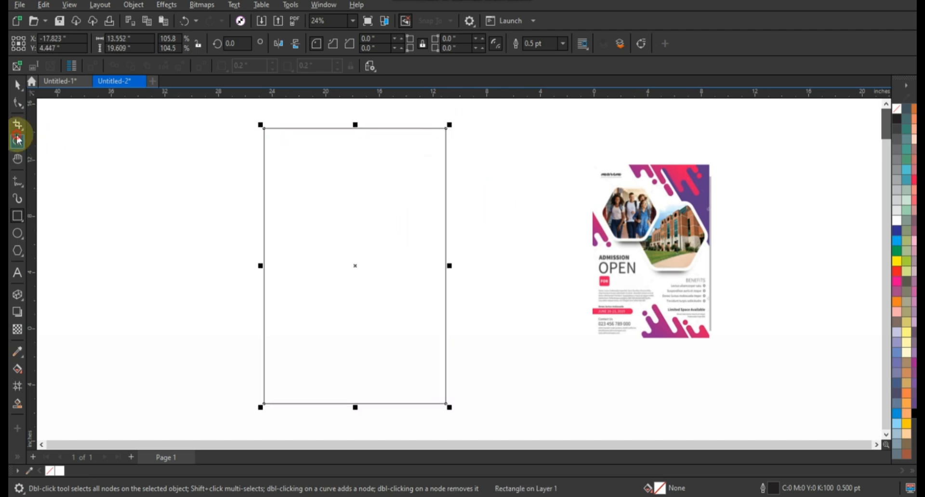
left_click_drag(307, 127, 780, 372)
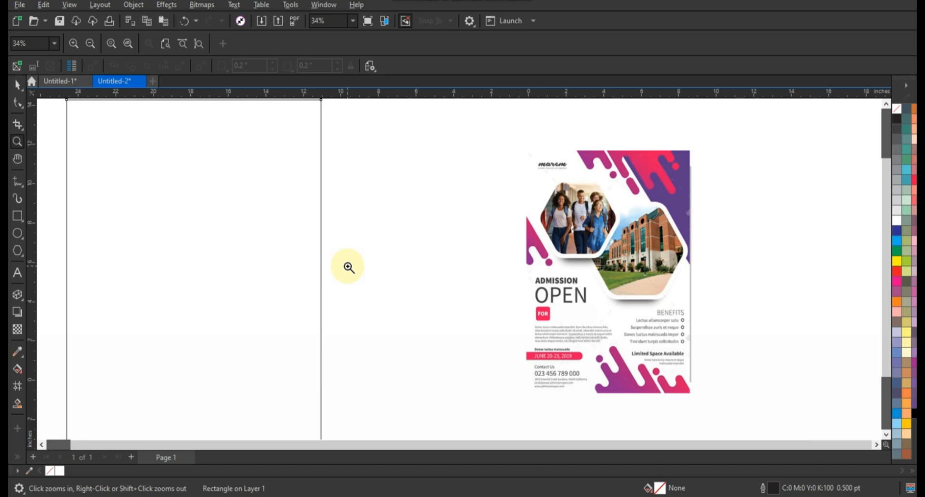
left_click(18, 216)
mouse_move(342, 210)
left_mouse_down()
mouse_move(361, 358)
mouse_move(355, 399)
left_mouse_up()
left_click(18, 102)
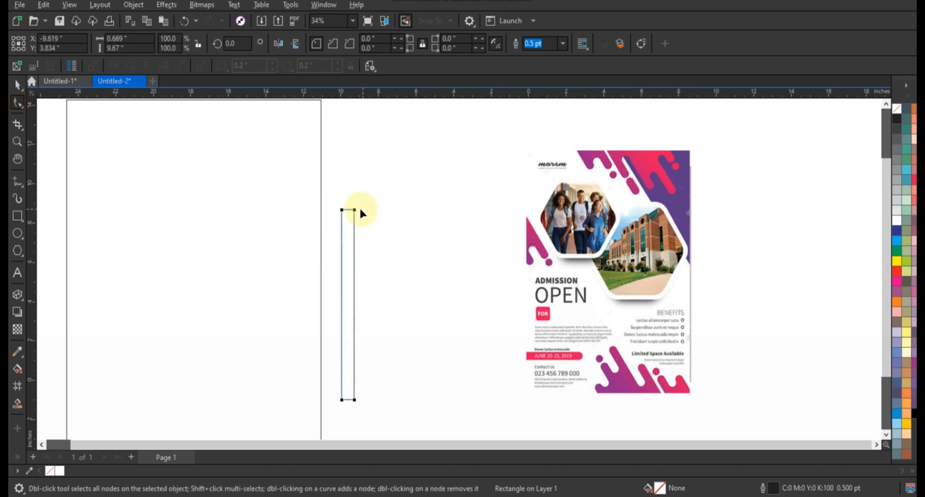
left_click_drag(355, 212, 361, 249)
key("shift")
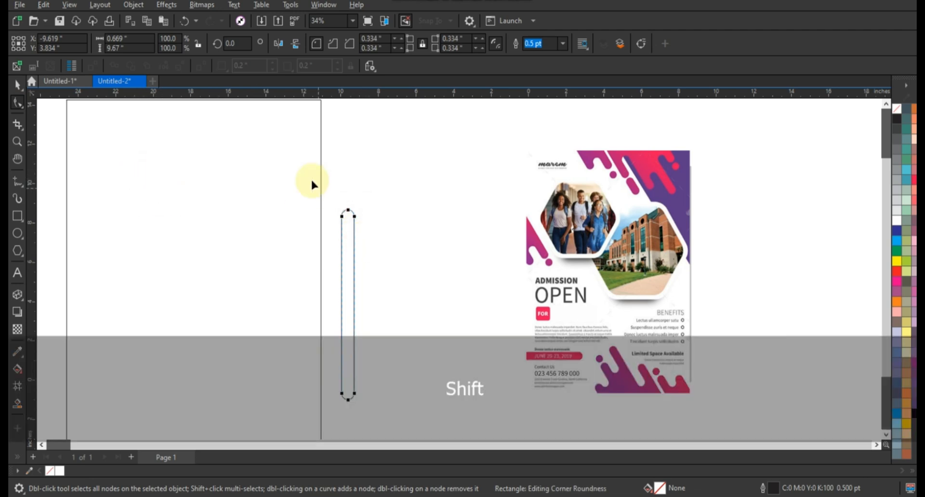
Step: Place a mirrored copy of the rounded bar edge to edge beside it and repeat the duplication until seven bars stand in a row
left_click(17, 85)
key("shift+F2")
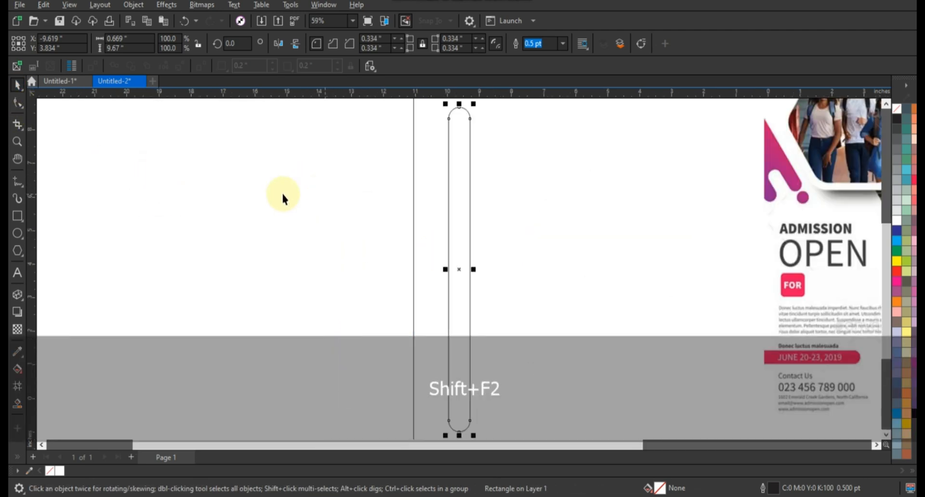
key("F3")
left_click(18, 141)
left_click_drag(347, 128, 673, 357)
left_click(17, 86)
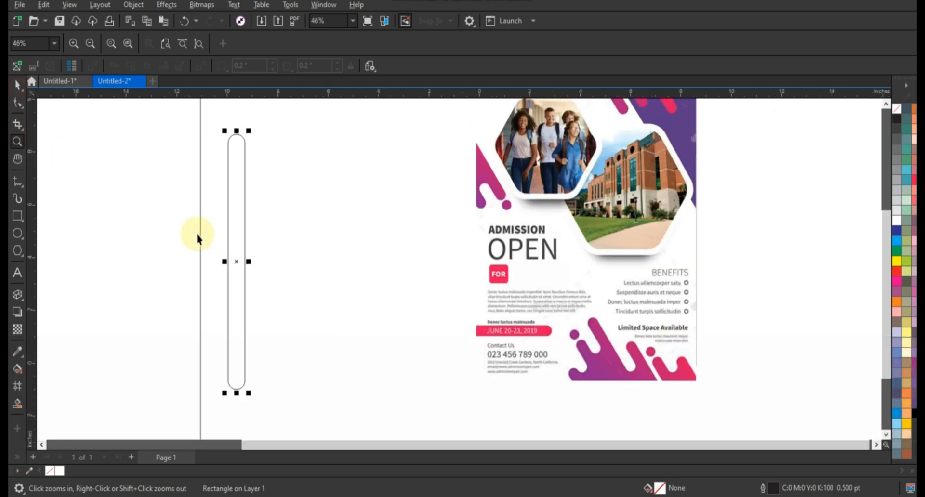
left_click_drag(223, 263, 247, 264)
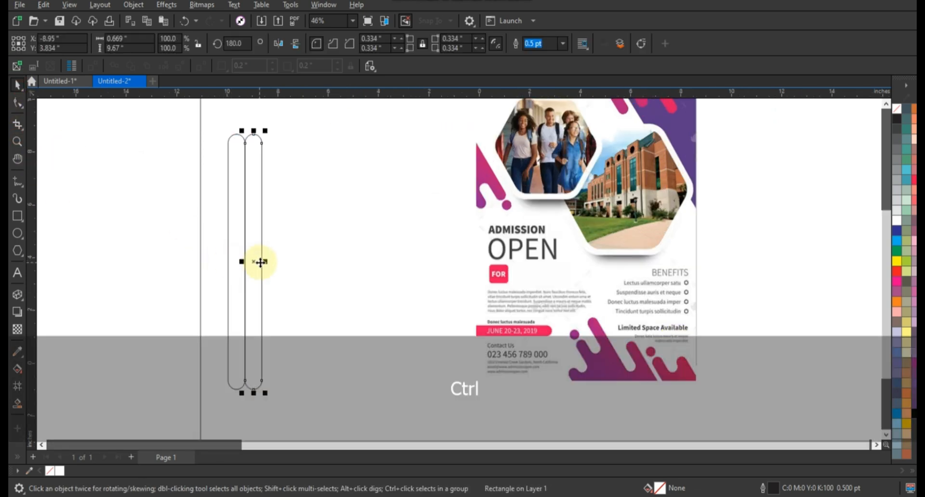
key("ctrl+r")
key("ctrl+r")
key("ctrl+r")
key("ctrl+r")
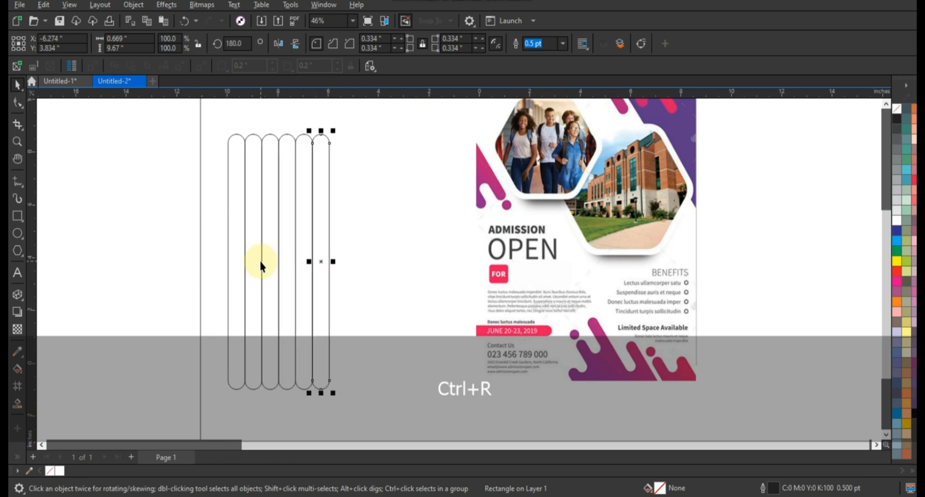
key("ctrl+r")
Step: Shift the seven bars vertically by different amounts, alternating up and down, to form a staggered drip pattern
left_click(417, 273)
left_click_drag(340, 175, 338, 270)
left_click_drag(319, 323, 320, 247)
left_click_drag(308, 202, 288, 220)
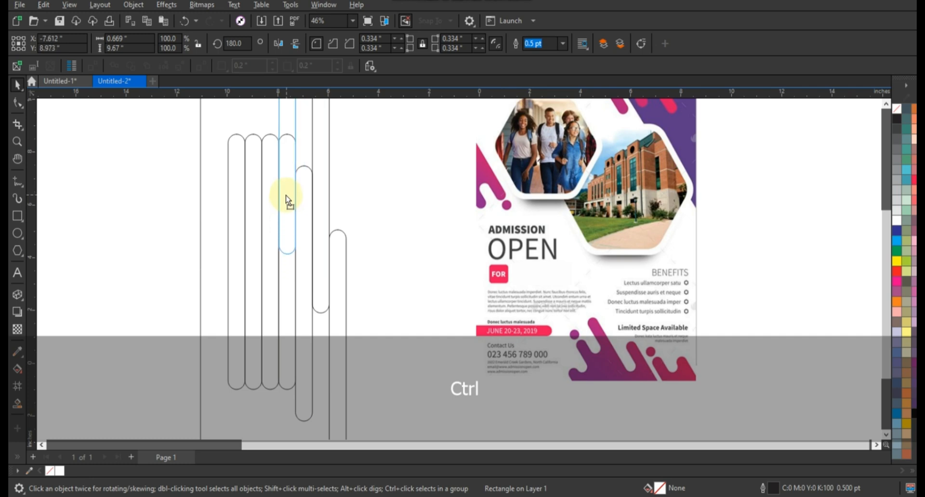
left_click_drag(283, 198, 271, 241)
left_click_drag(253, 344, 251, 186)
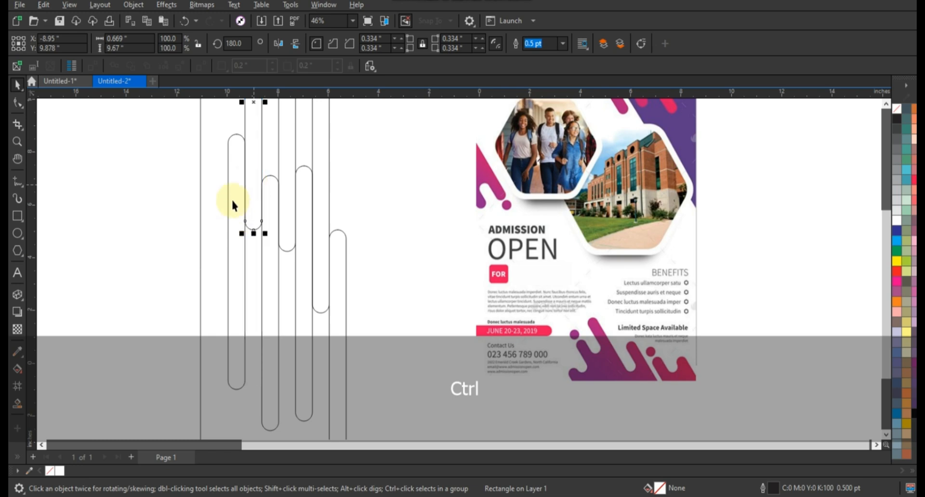
left_click_drag(234, 215, 236, 251)
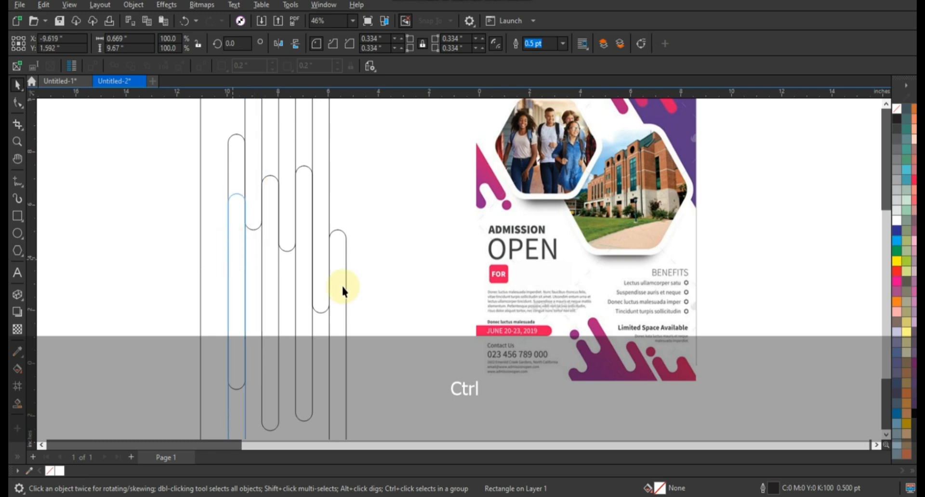
left_click_drag(343, 289, 370, 280)
left_click(370, 280)
Step: Draw a straight horizontal line about 7.5 inches long across the lower part of the staggered bars
scroll(399, 274, "down", 2)
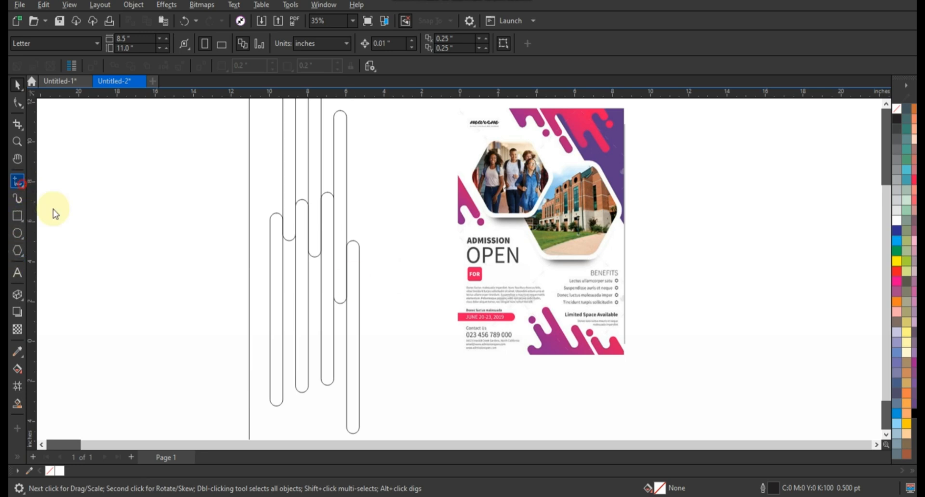
left_click(239, 363)
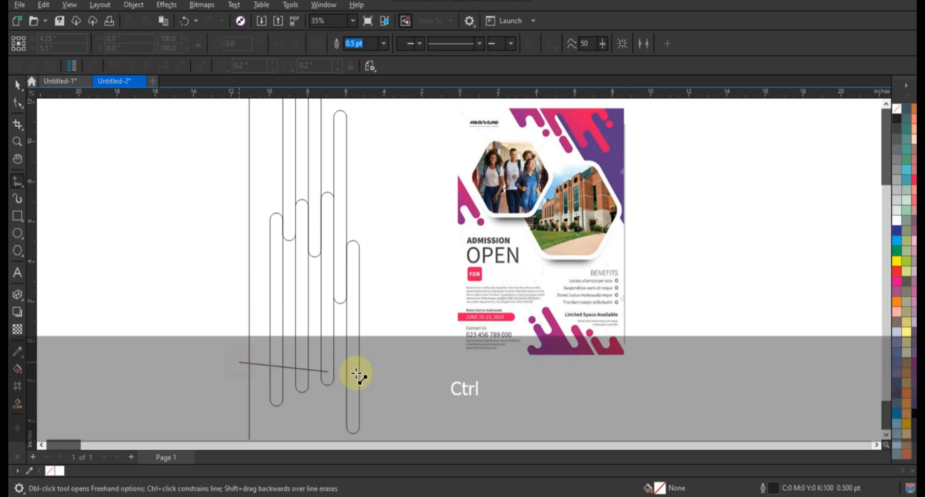
left_click(384, 363)
Step: Smart-fill the seven bar regions above the horizontal line with blue #336699
left_click(18, 403)
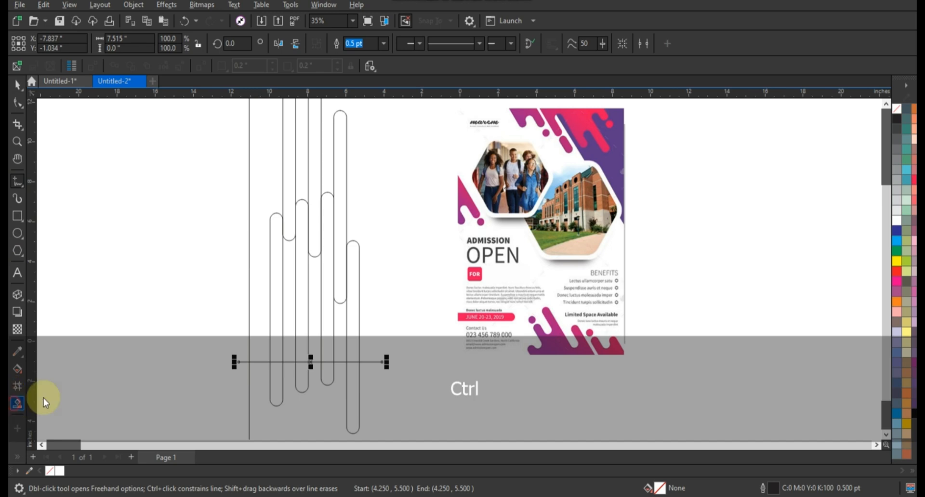
left_click(355, 294)
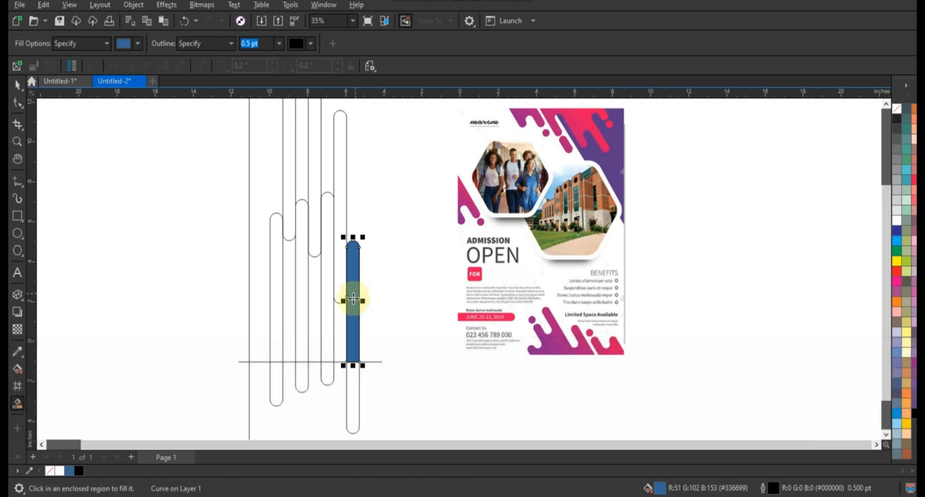
left_click(335, 318)
left_click(330, 317)
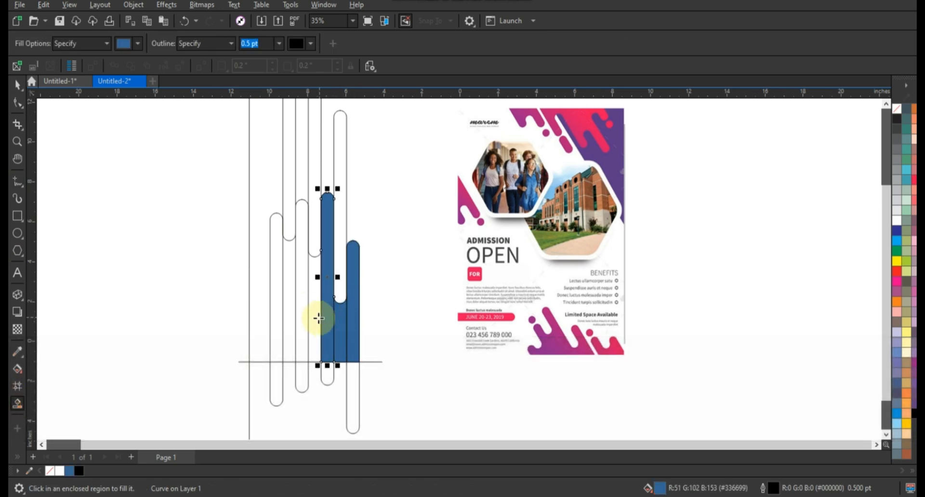
left_click(314, 318)
left_click(304, 319)
left_click(289, 319)
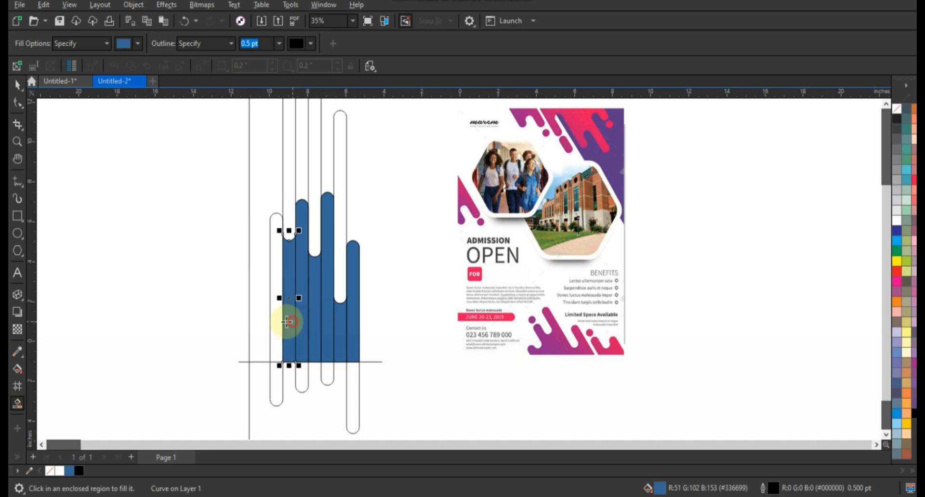
left_click(278, 320)
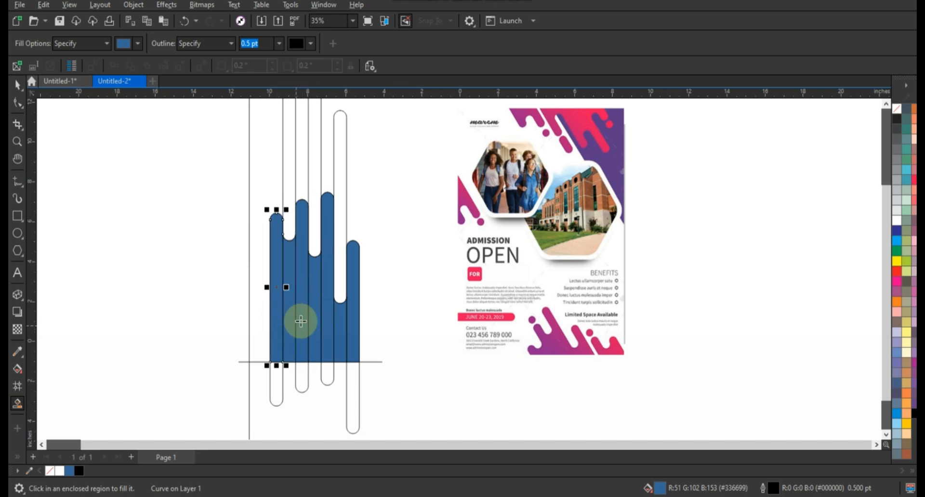
Step: Place two extra copies of the third bar in its column so their rounded ends overlap in a small circle above it
left_click(17, 85)
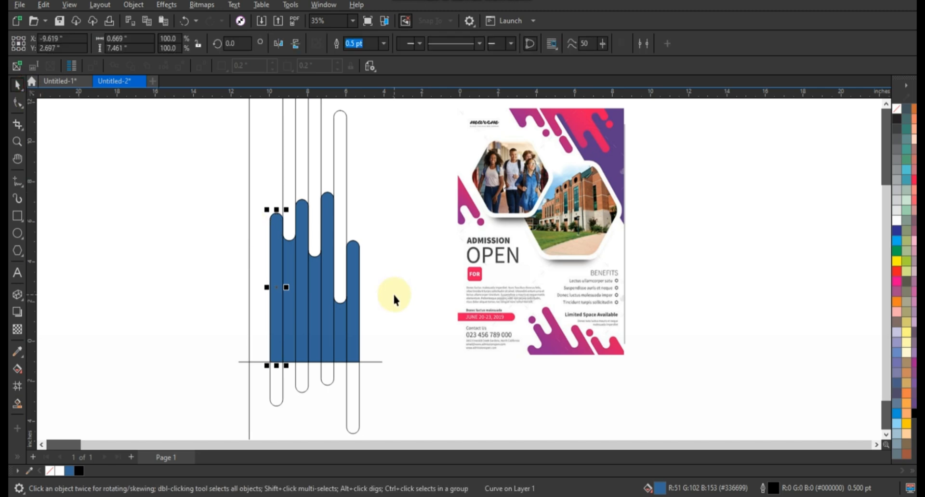
left_click(394, 300)
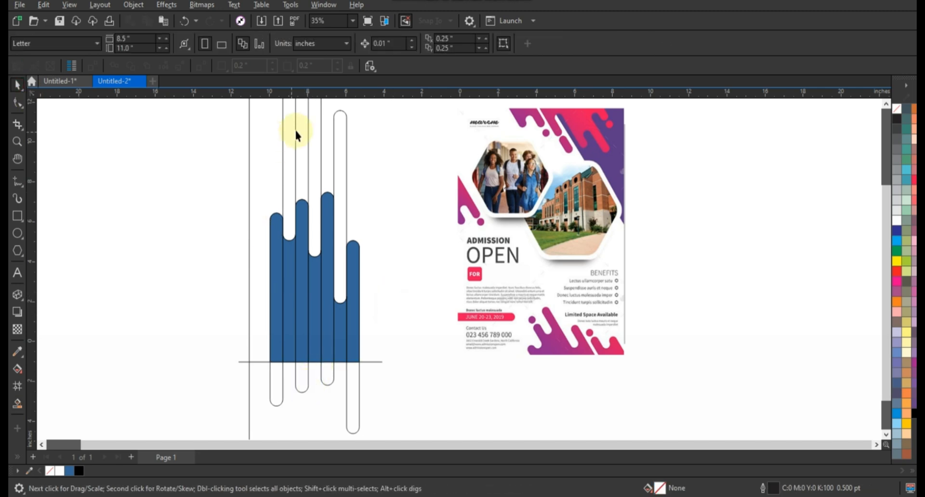
left_click(291, 224)
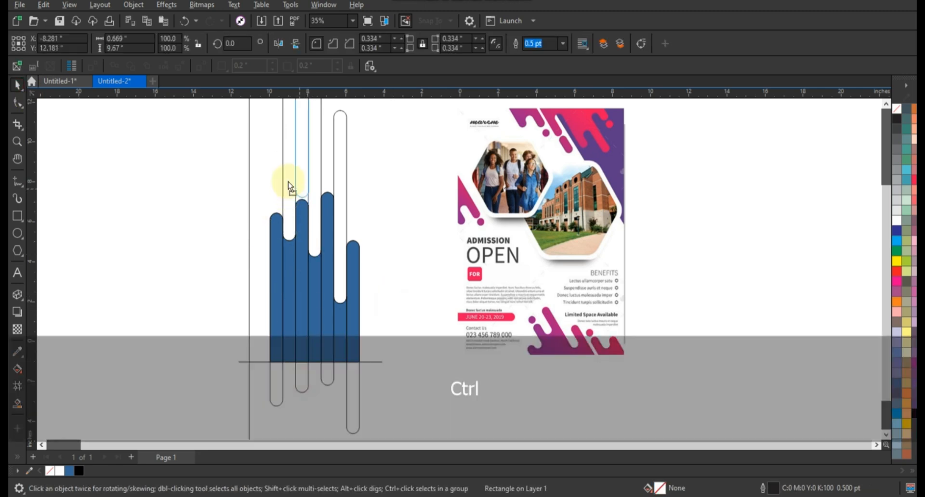
left_click_drag(288, 181, 310, 298)
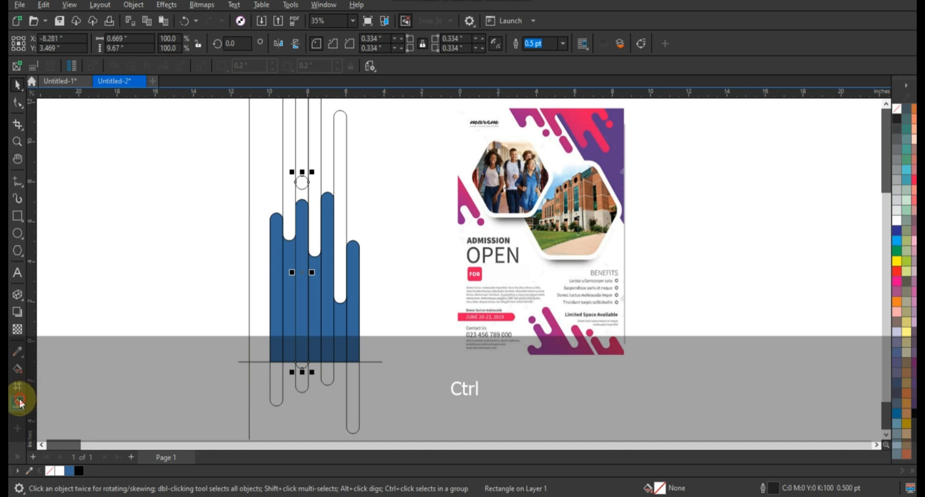
Step: Smart-fill the small overlap circle above the third bar with blue and delete the upper helper bar
left_click(18, 403)
left_click(301, 183)
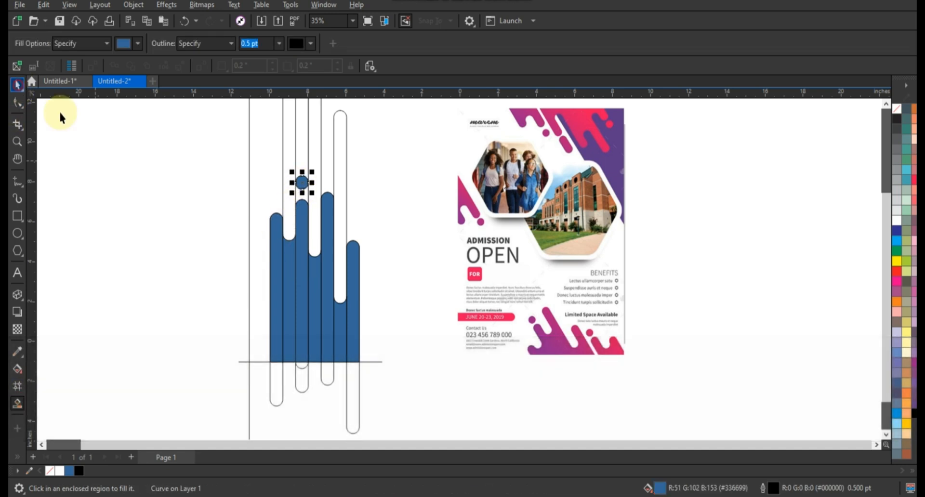
key("space")
key("Delete")
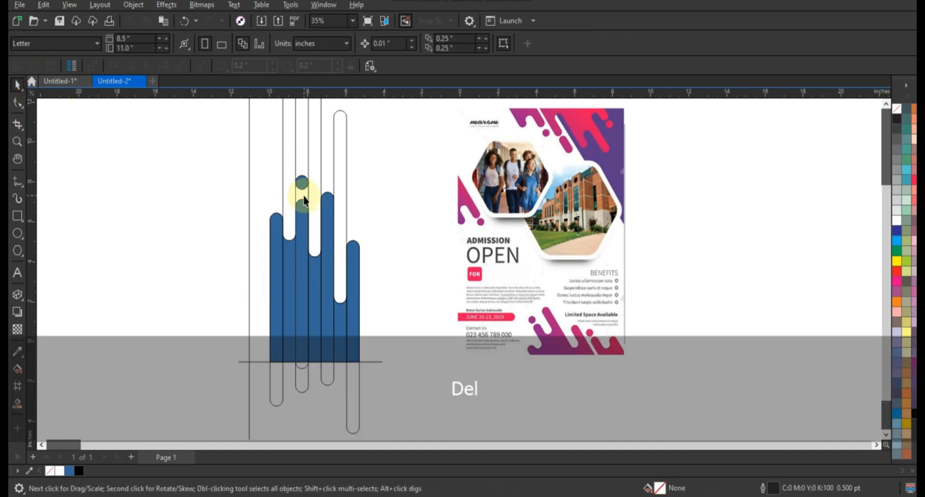
Step: Move all eight blue pieces together horizontally into the large rectangle and weld them into one shape
left_click_drag(396, 151, 258, 363)
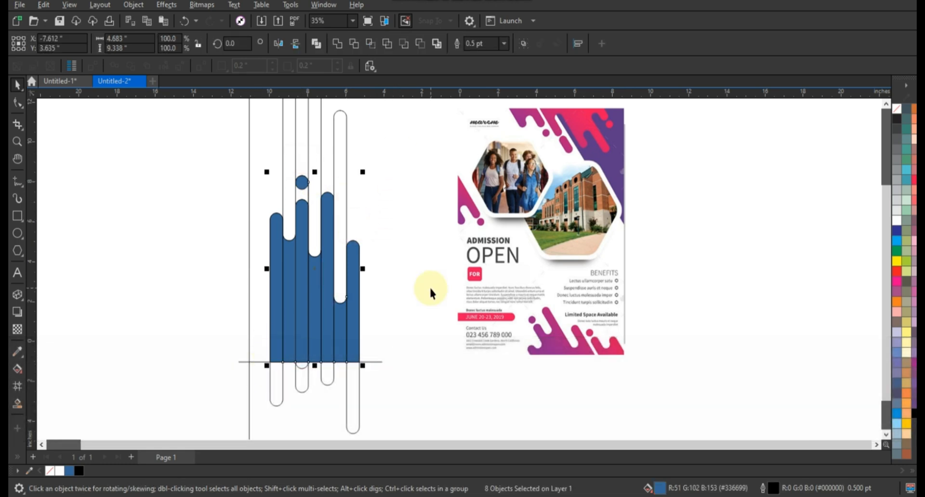
scroll(431, 291, "down", 2)
left_click_drag(350, 276, 240, 280)
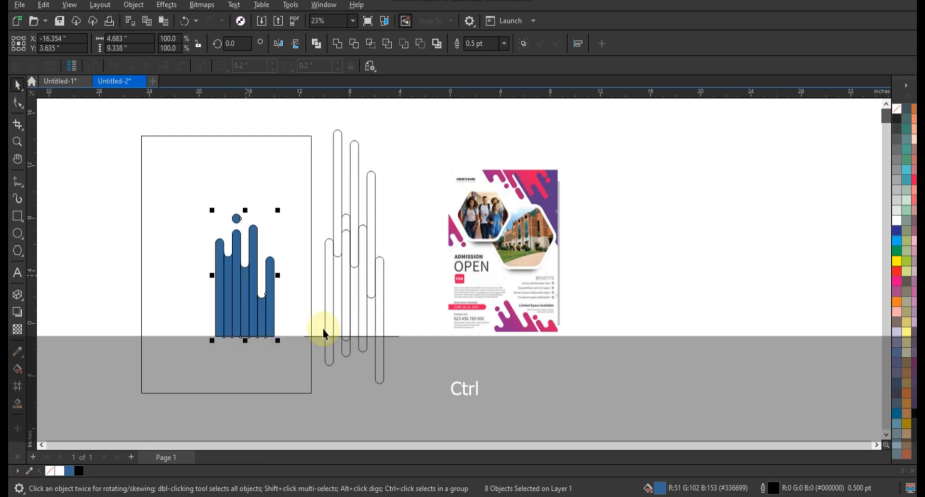
left_click(337, 44)
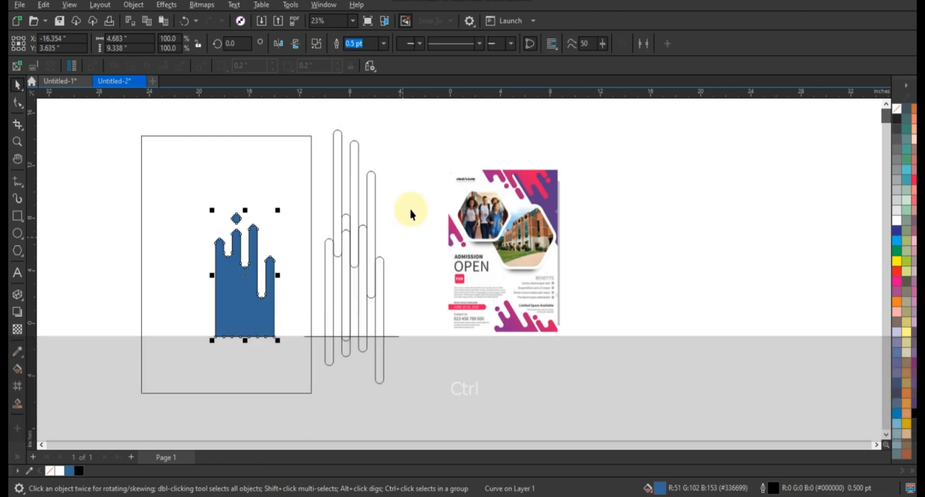
left_click(140, 173)
Step: Delete the leftover outline bars except the first one, along with the horizontal cutting line
scroll(321, 203, "down", 1)
left_click(18, 141)
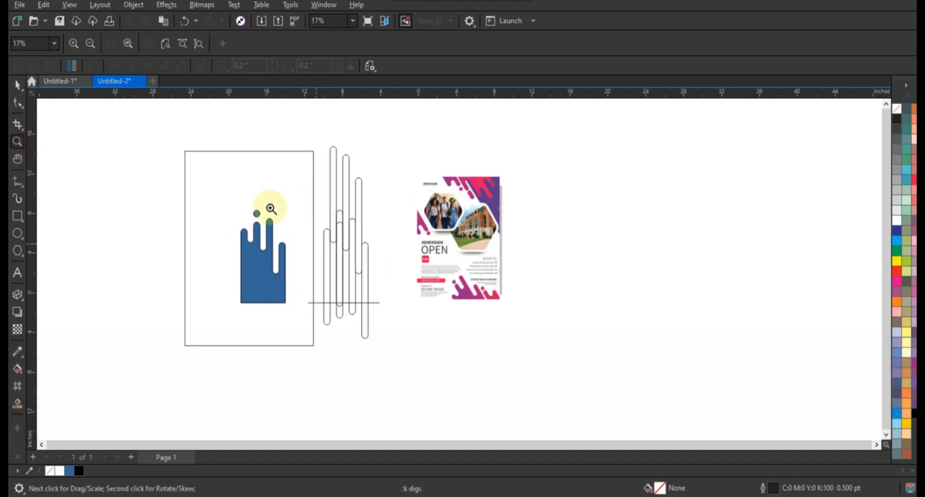
left_click_drag(235, 138, 563, 355)
left_click(17, 85)
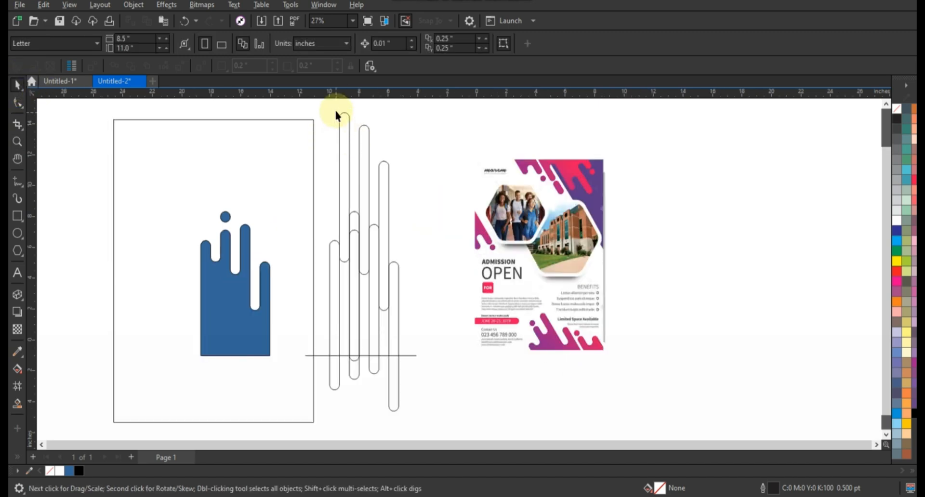
left_click_drag(417, 409, 416, 414)
key("Delete")
left_click(394, 355)
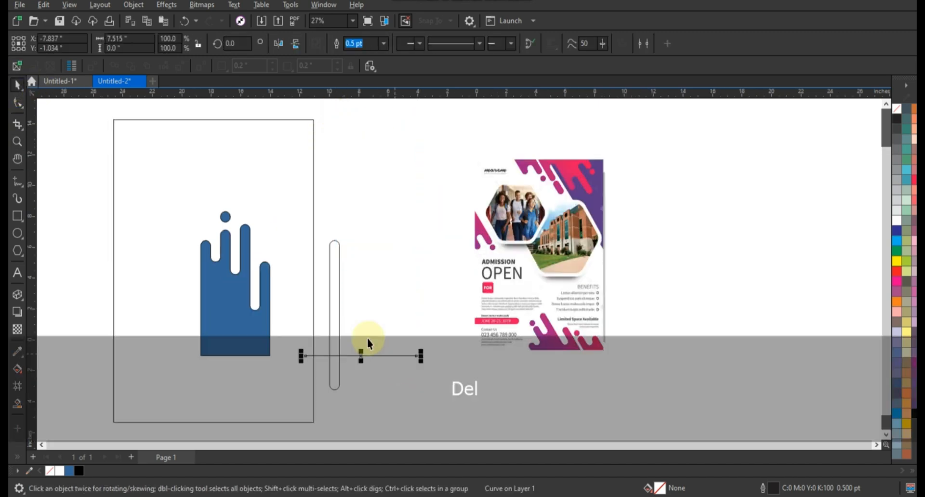
key("Delete")
Step: Duplicate the remaining bar twice edge to edge to make three bars, and move the third one straight down
left_click_drag(324, 316, 339, 323)
key("ctrl+r")
left_click(383, 329)
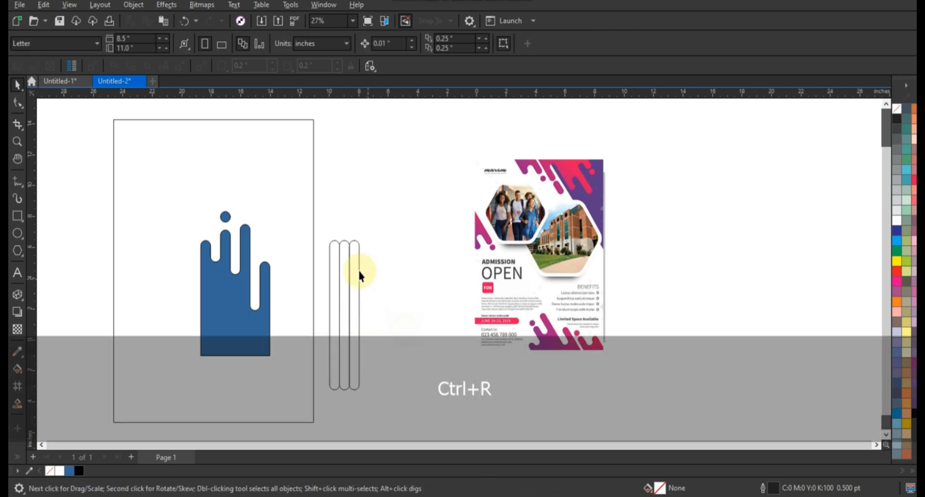
left_click(356, 279)
left_click_drag(356, 278, 354, 315)
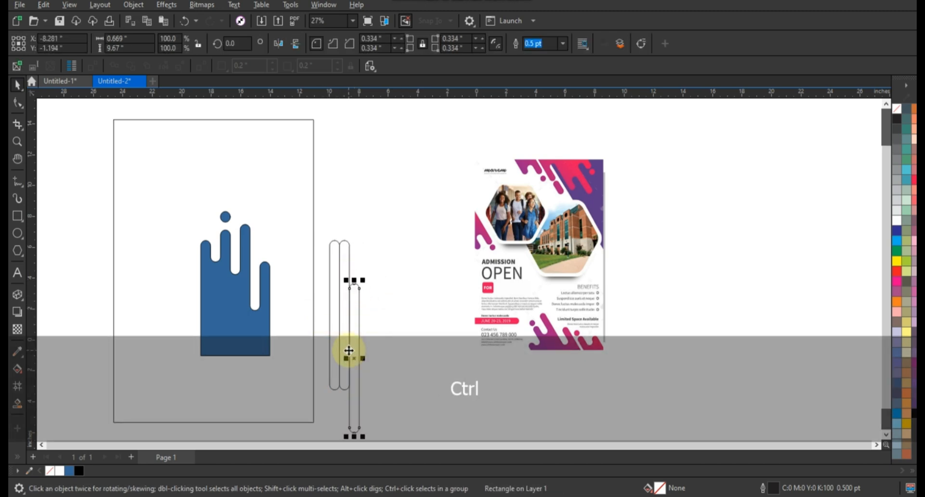
Step: Move the second bar straight up and the first bar straight down, and draw a horizontal line about 3.37 in long across the lower bars
left_click_drag(342, 348, 337, 312)
left_click(340, 386)
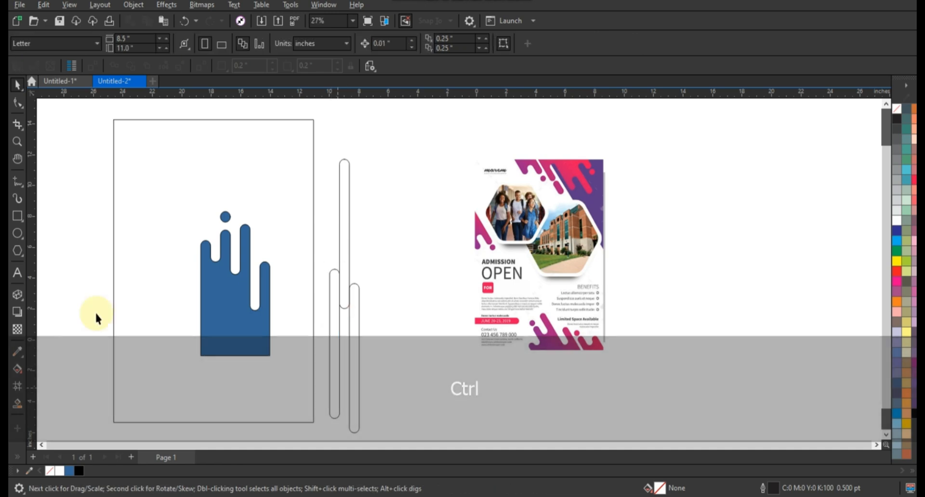
left_click(17, 181)
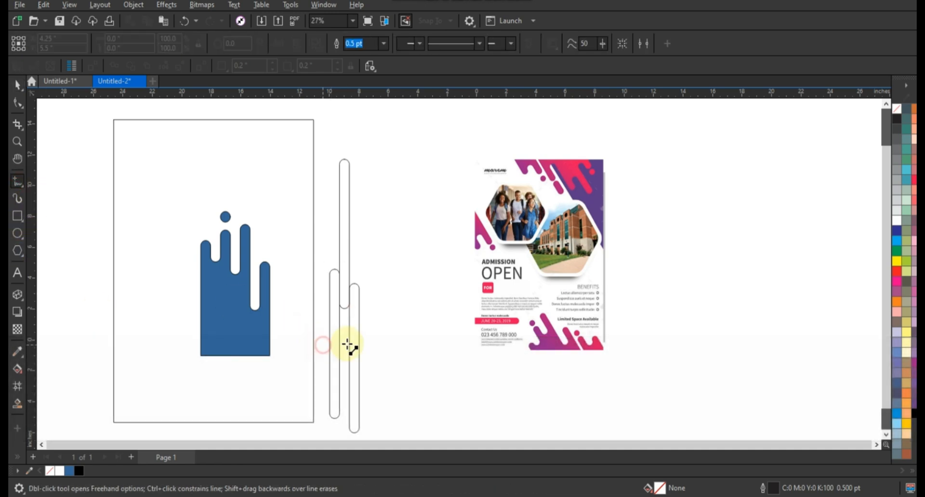
left_click(373, 345, "ctrl")
Step: Smart-fill the first bar, the third bar and the gap between them with blue above the horizontal line
left_click(17, 402)
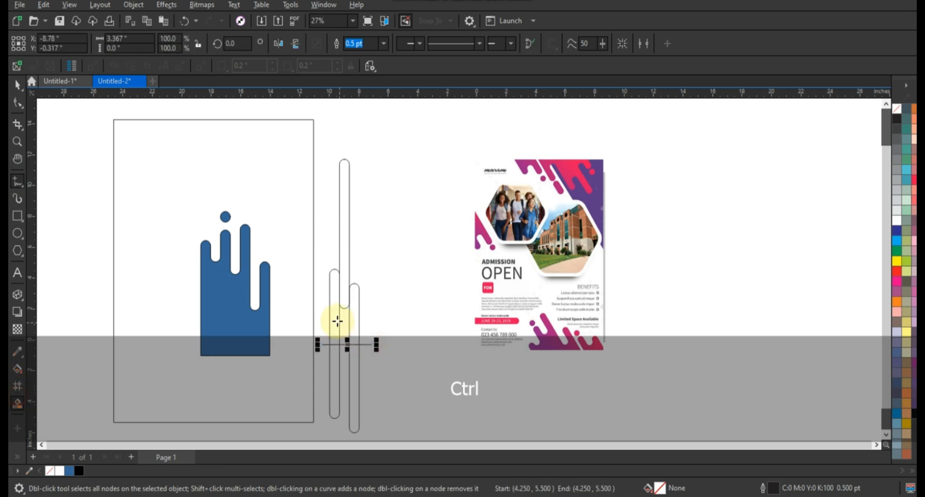
left_click(353, 320)
left_click(339, 327)
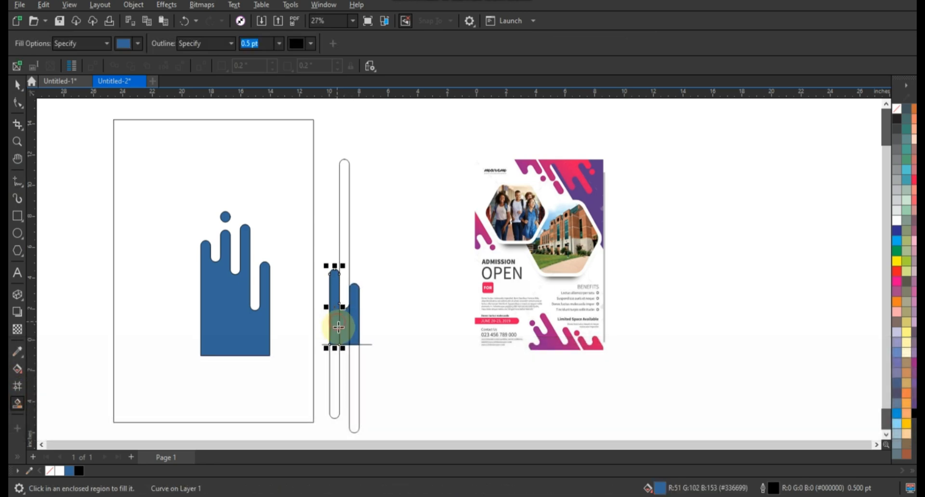
Step: Make two copies of the first outline bar straight above it, overlapping their ends to form a small circle above the blue bar
left_click(17, 87)
left_click(338, 380, "ctrl")
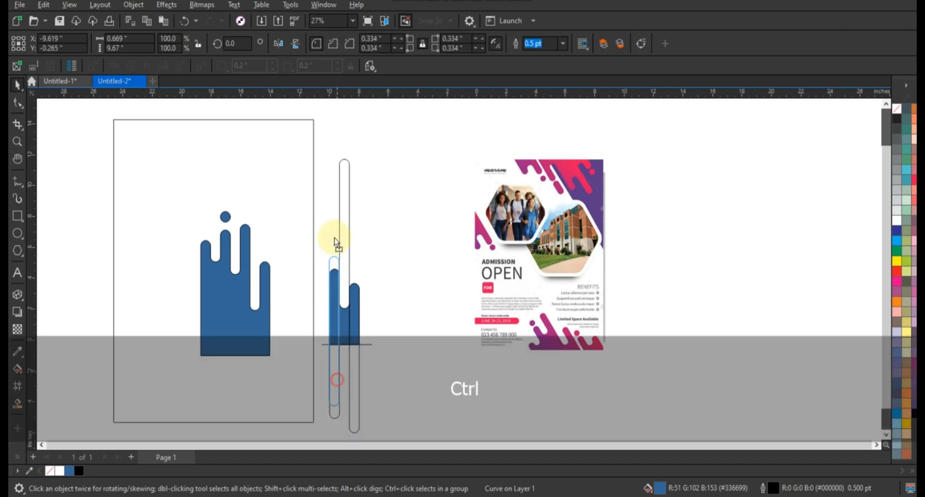
left_click_drag(334, 238, 332, 233)
right_click(332, 233)
left_click_drag(333, 200, 336, 330)
Step: Smart-fill the small overlap circle above the first bar with blue and delete the leftover outline bars and cutting line
left_click(18, 400)
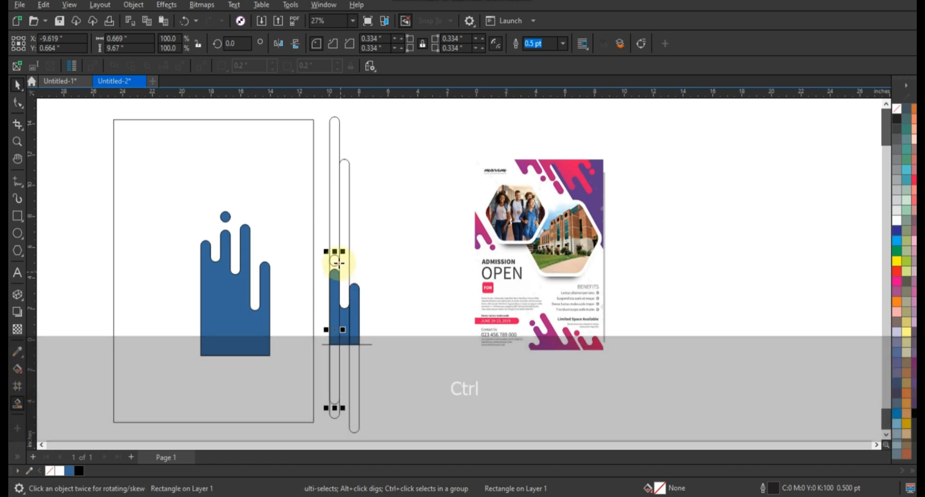
left_click(335, 258)
left_click(17, 85)
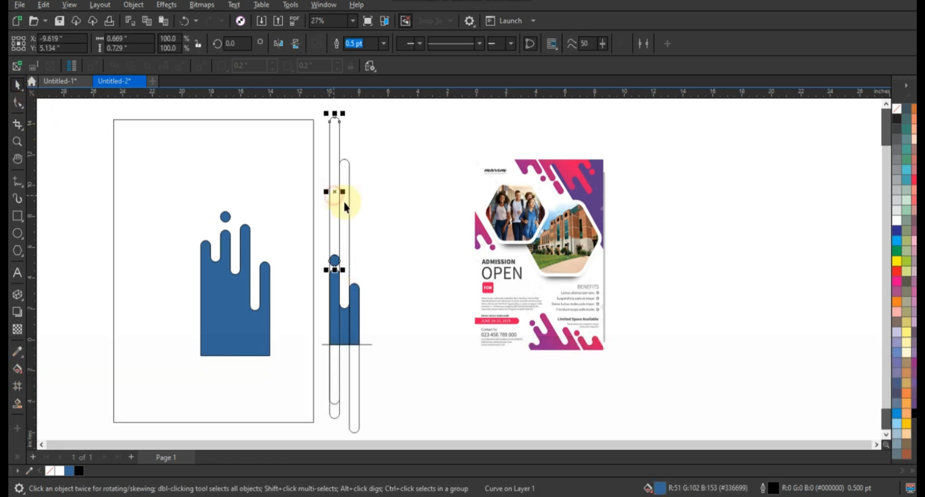
key("Delete")
left_click(339, 374)
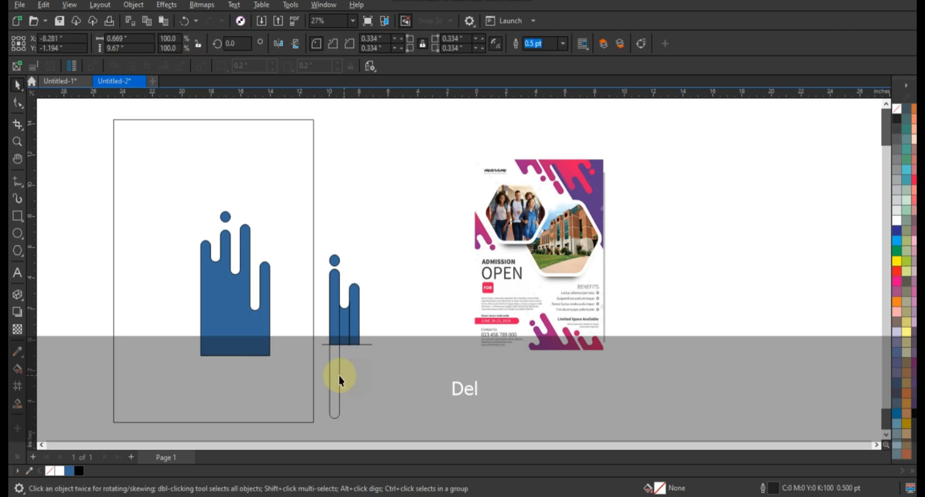
key("Delete")
Step: Weld the new blue pieces into one shape and place it right of the larger drip shape with their bottom edges aligned
left_click_drag(380, 359, 313, 231)
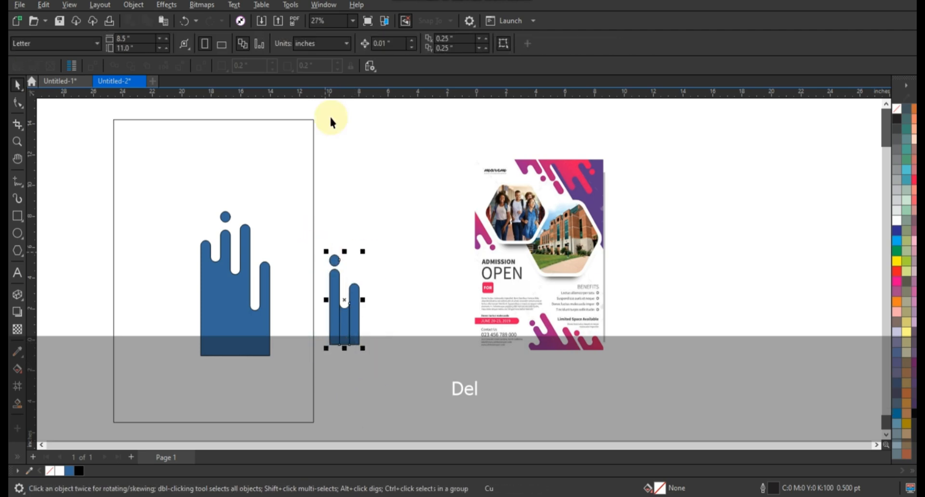
left_click(341, 44)
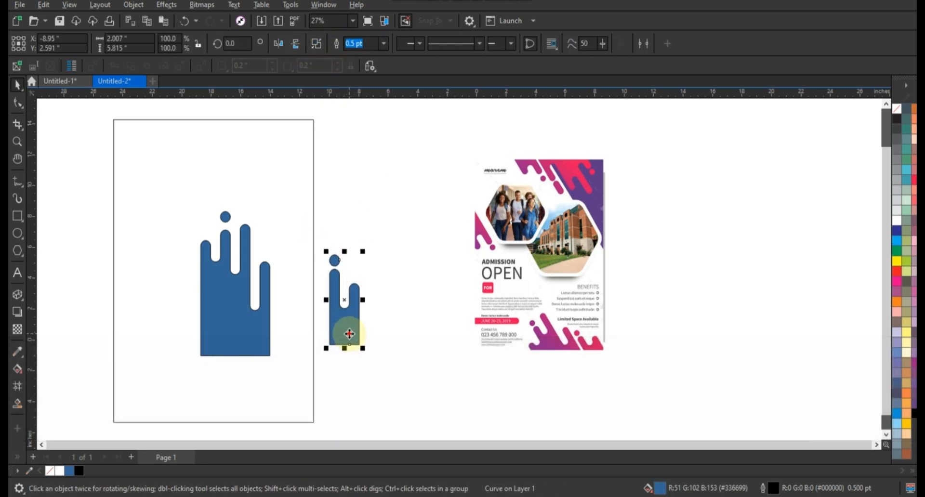
left_click_drag(349, 333, 295, 343)
left_click(260, 342, "shift")
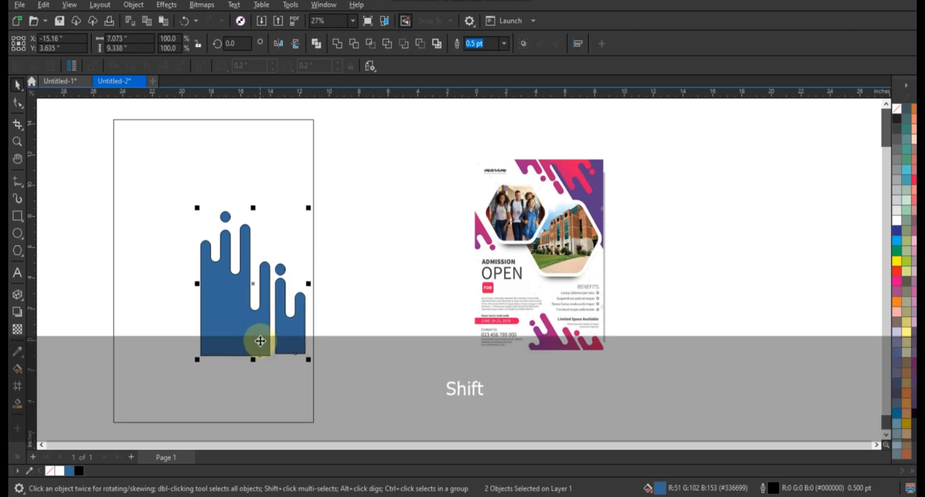
key("b")
left_click(382, 206)
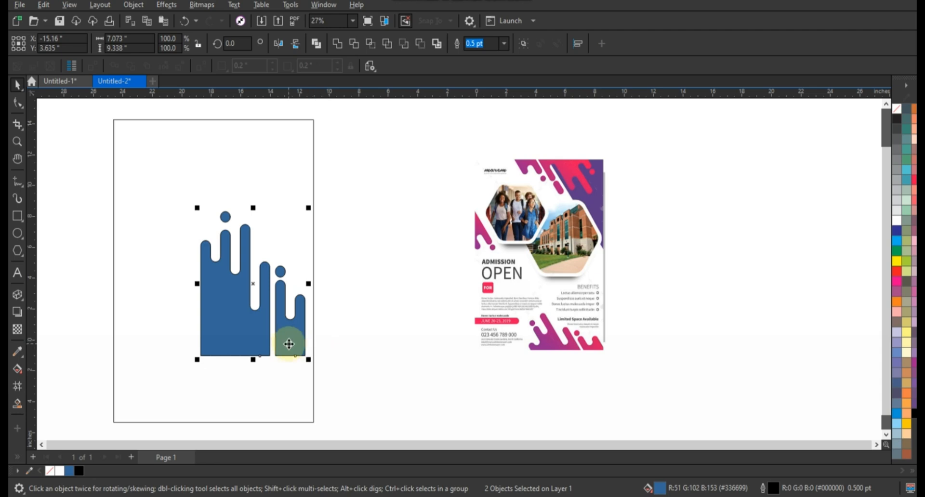
Step: Rotate both drip shapes together by 30 degrees and place them, scaled to about 89.8%, over the large rectangle's lower-right corner
left_click(289, 344)
left_click_drag(311, 360, 325, 328)
left_click_drag(295, 298, 303, 402)
left_click_drag(336, 336, 322, 350)
scroll(344, 322, "down", 1)
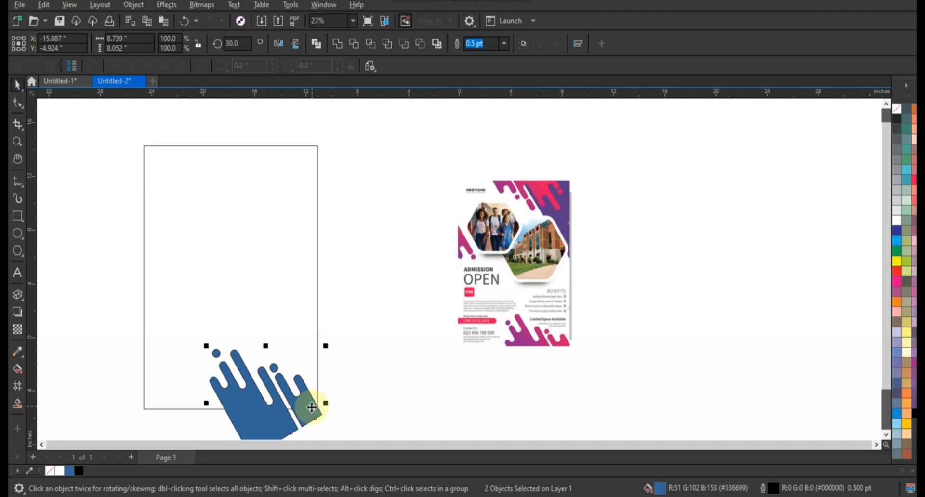
left_click_drag(306, 407, 307, 412)
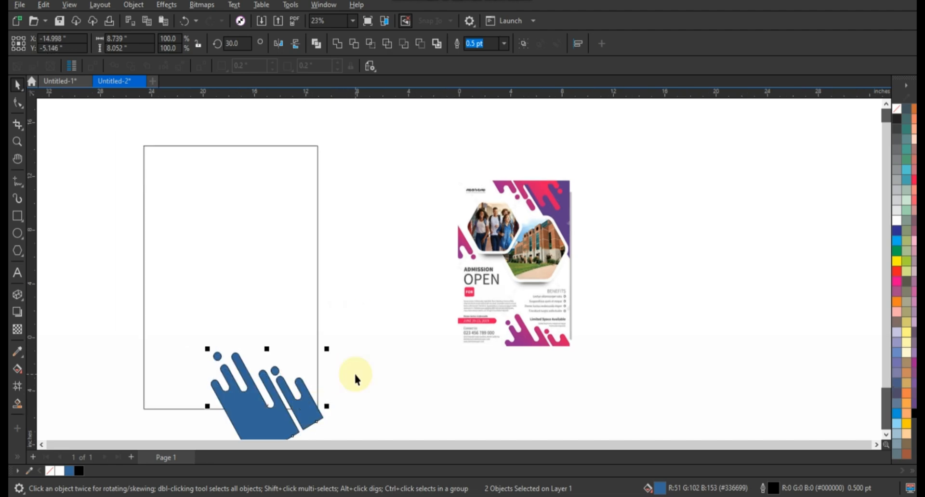
left_click(353, 372)
Step: Duplicate both drip shapes upward, mirror the copies horizontally and vertically, and place them over the large rectangle's top edge
left_click(261, 400)
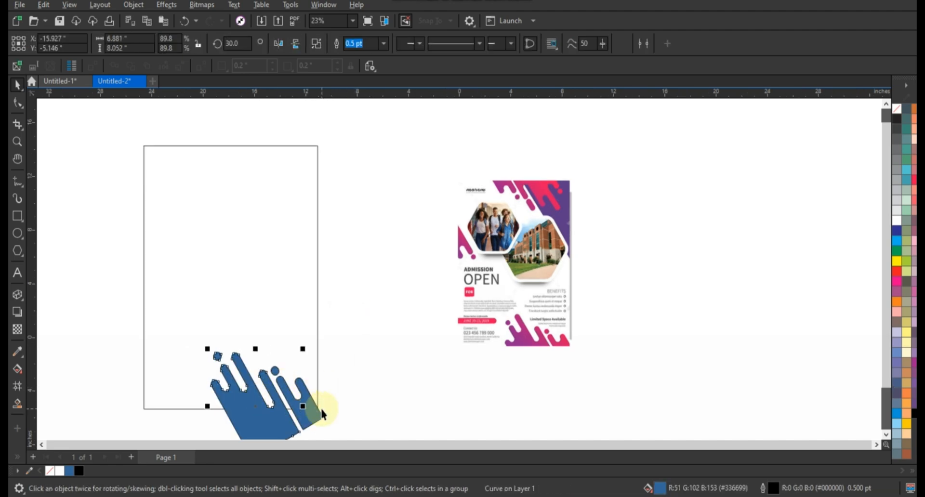
left_click_drag(320, 412, 306, 231)
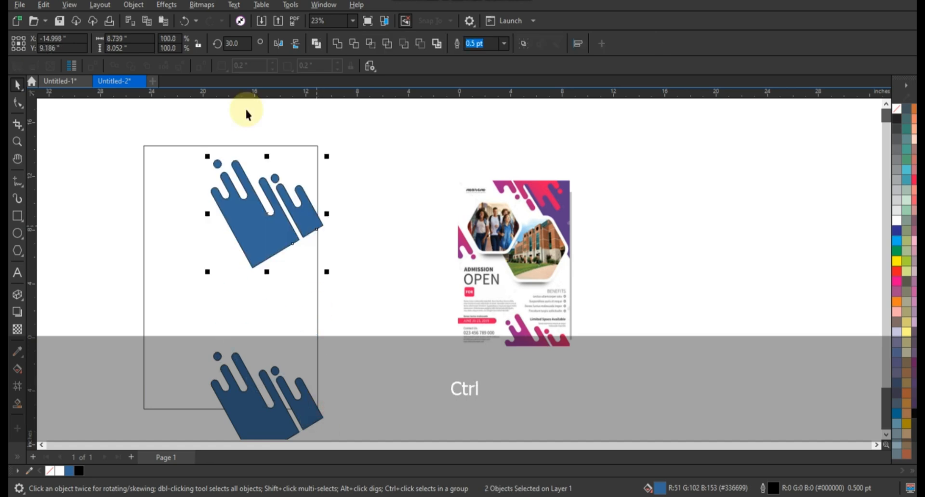
left_click(283, 44)
left_click_drag(300, 201, 283, 155)
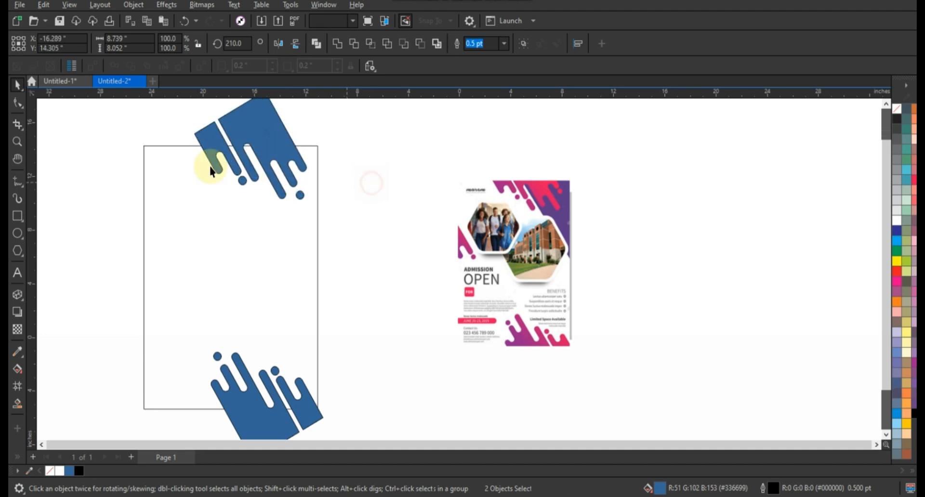
Step: Place a copy of the smaller upper drip shape over the large rectangle's left edge
left_click_drag(208, 164, 140, 198)
left_click(100, 222)
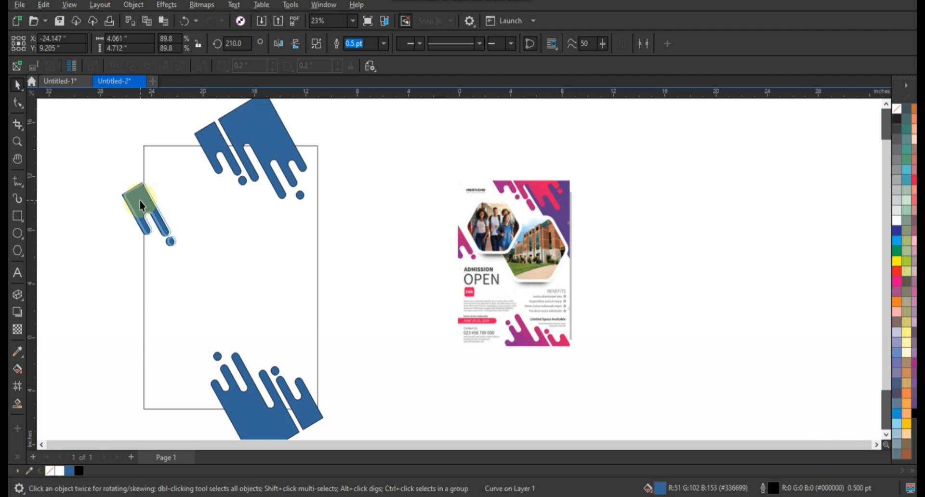
left_click(339, 213)
Step: Draw an ellipse about 3.29 by 3.69 in on the empty area left of the large rectangle
left_click(17, 141)
scroll(246, 188, "down", 1)
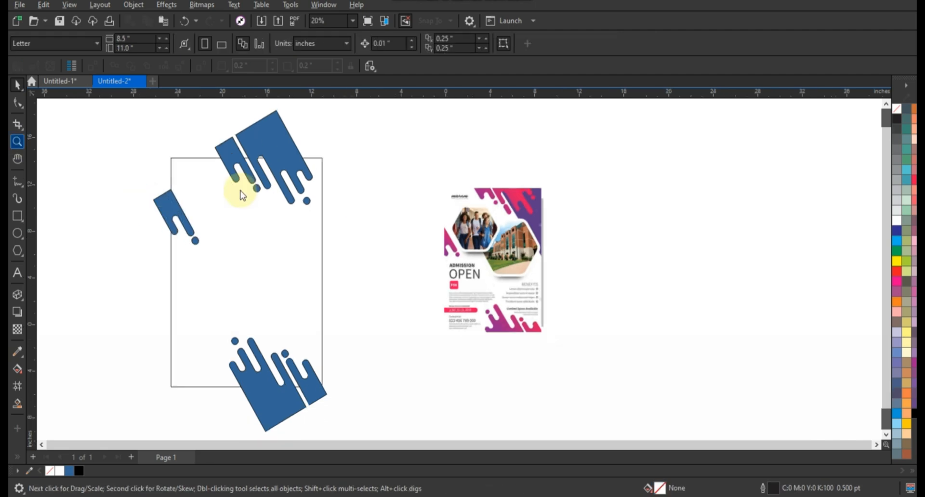
left_click_drag(481, 386, 154, 186)
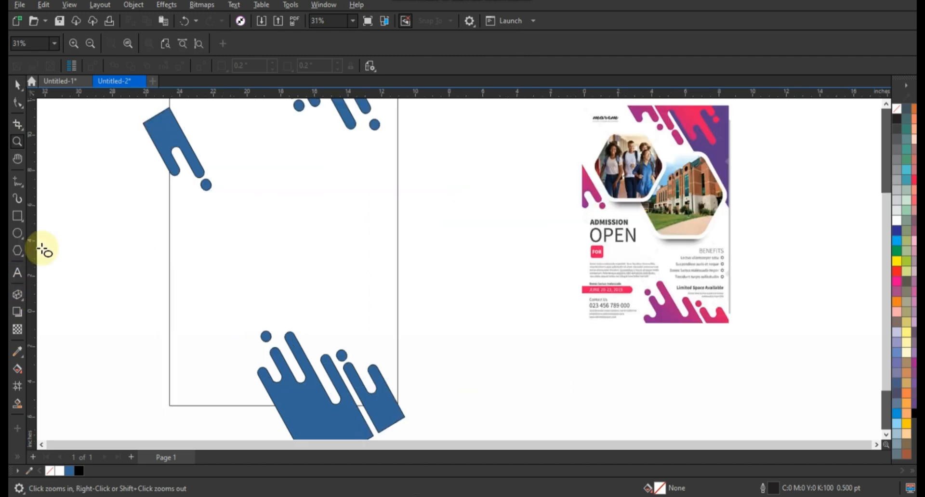
left_click_drag(71, 267, 126, 332)
Step: Sample the purple and the pink from the reference flyer's bottom decoration, applying each to the larger lower drip shape
left_click(17, 352)
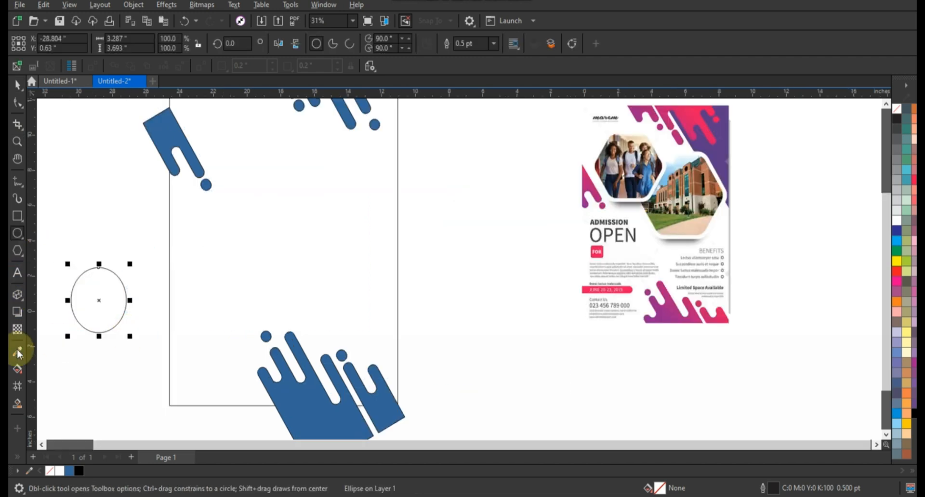
left_click(665, 312)
left_click(340, 409)
key("space")
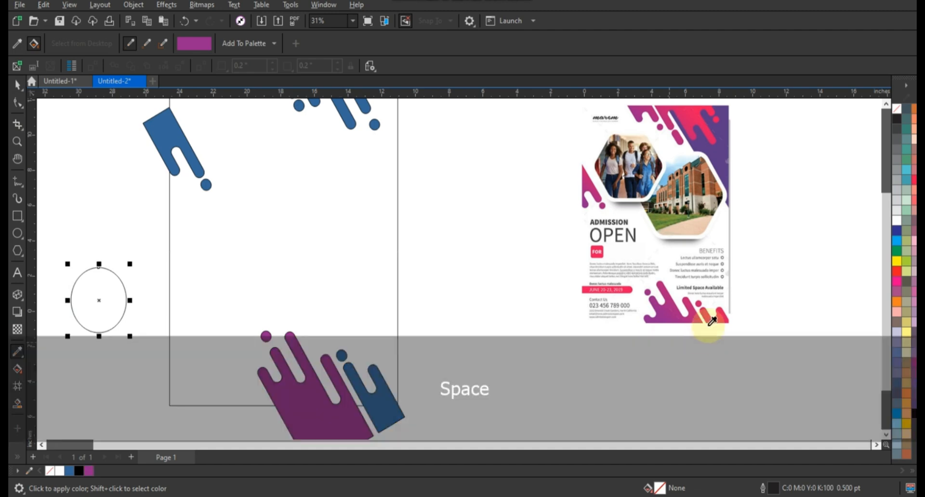
left_click(717, 316, "shift")
left_click(341, 409)
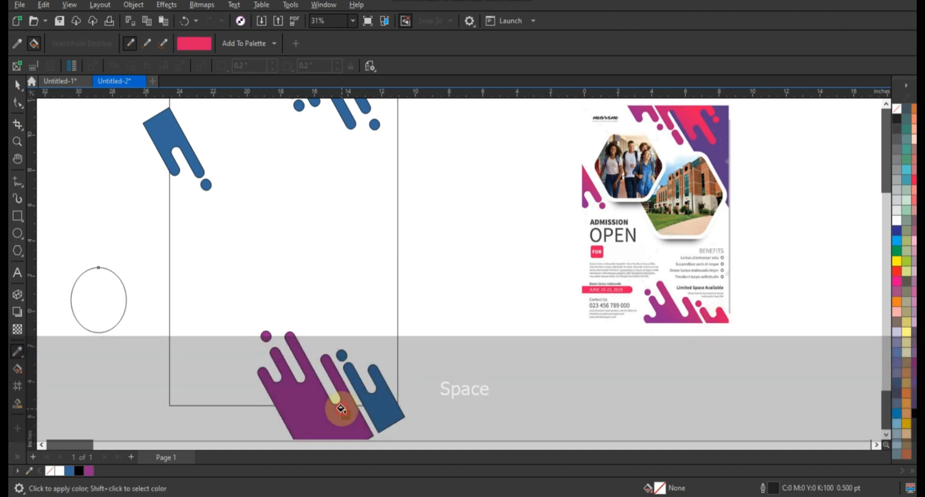
Step: Undo the sampled colour fills on the larger lower drip shape
left_click(18, 84)
key("ctrl+z")
left_click(458, 241)
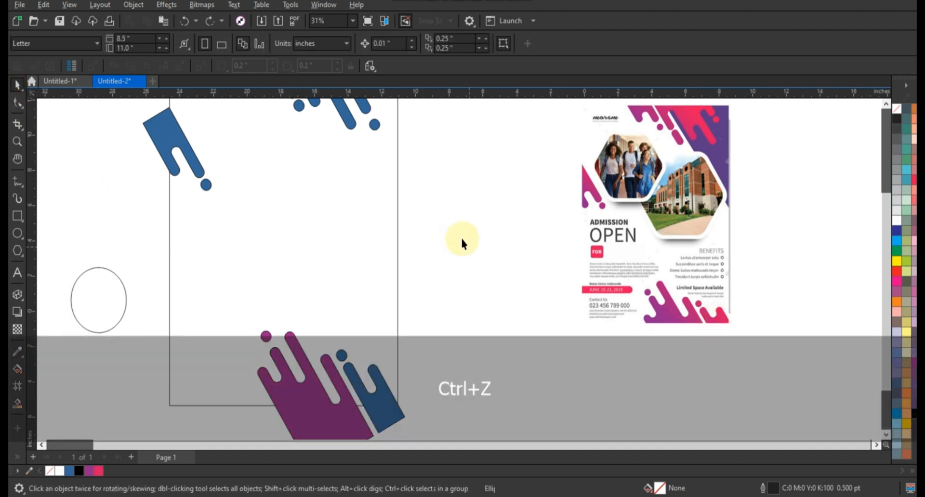
key("ctrl+z")
Step: Weld the two lower drip shapes into one object
scroll(430, 226, "down", 1)
left_click_drag(443, 264, 274, 410)
left_click(331, 377, "shift")
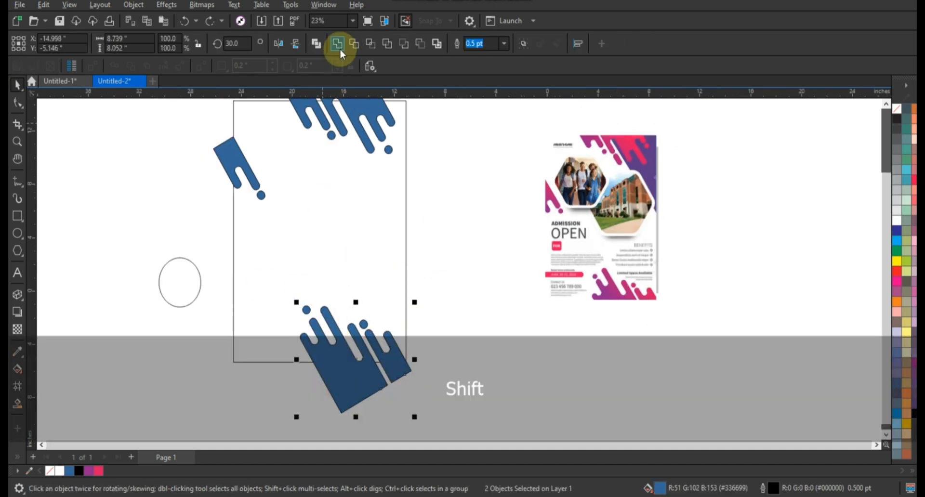
left_click(337, 43)
Step: Fill the welded lower drip shape with a roughly horizontal linear gradient from the sampled purple #95268D to the sampled pink
left_click_drag(86, 476, 381, 360)
key("g")
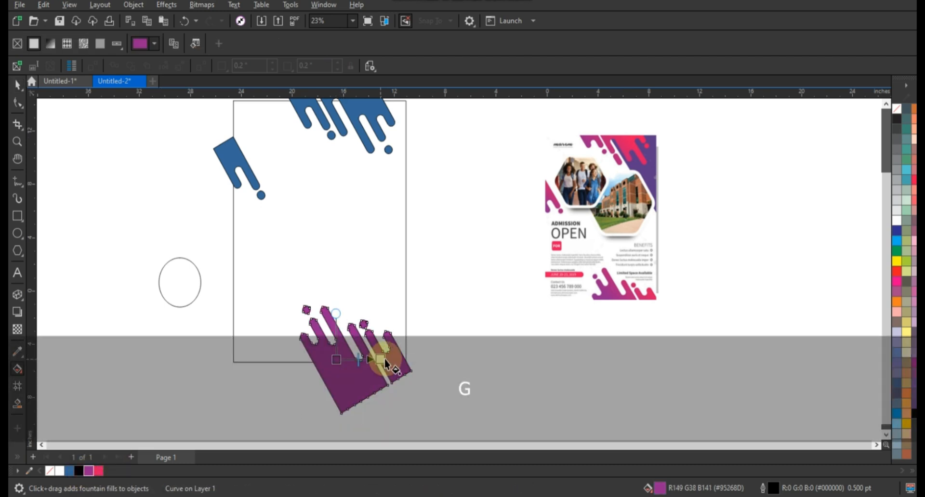
left_click_drag(99, 471, 389, 358)
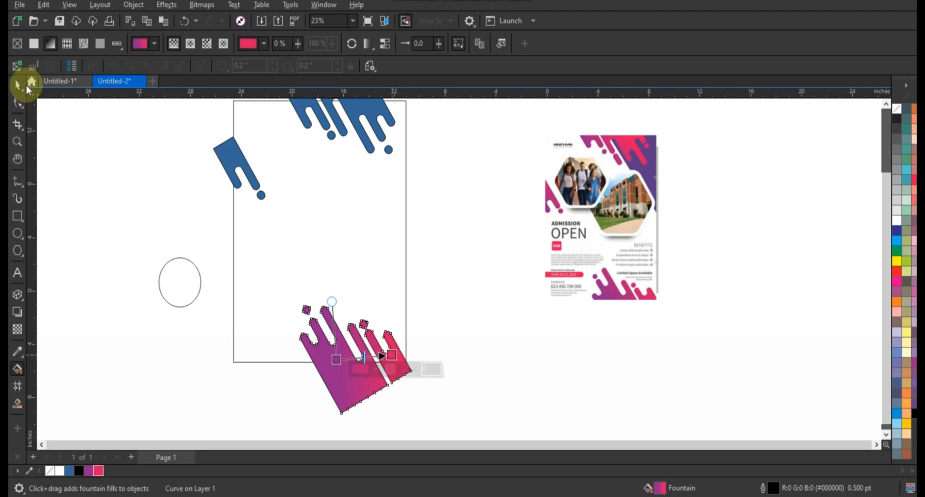
Step: Weld the two drip shapes at the large rectangle's top edge into one object
left_click(18, 84)
left_click(331, 110)
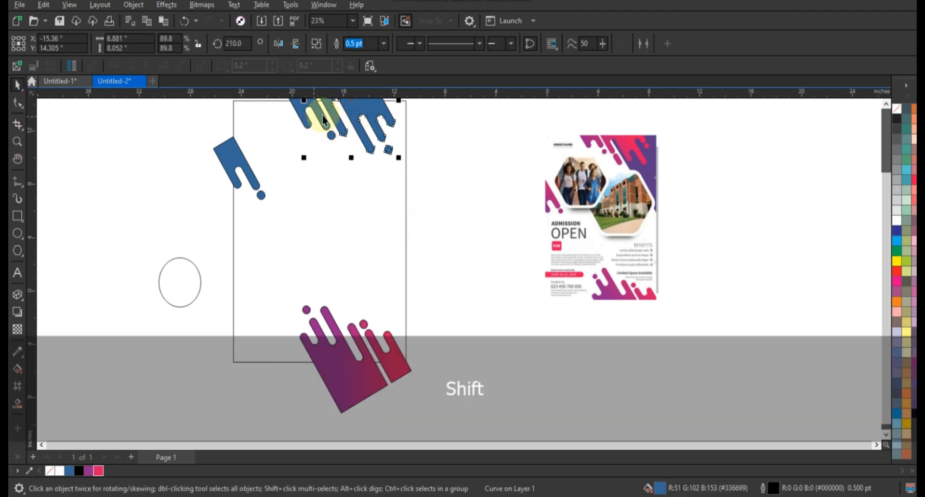
left_click(342, 137, "shift")
left_click(334, 46)
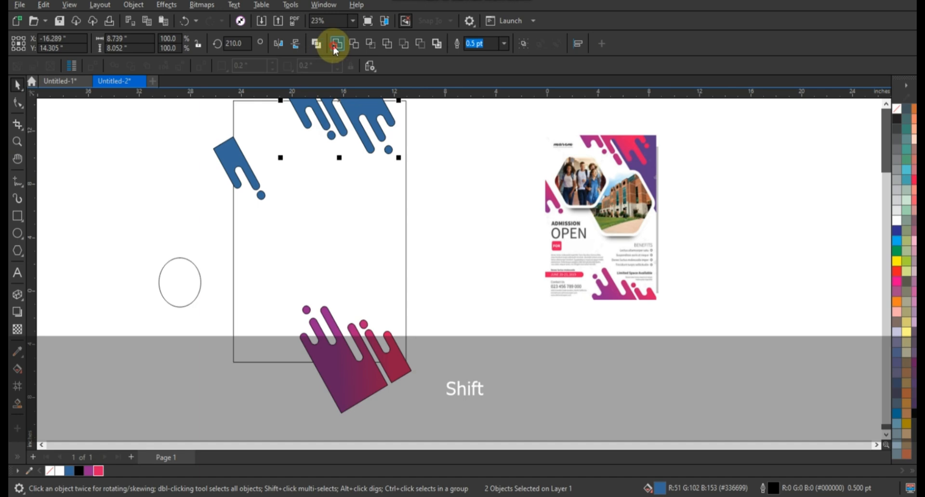
Step: Copy only the fill property from the lower gradient shape to the top and left drip shapes
left_click(235, 154, "shift")
left_click(50, 9)
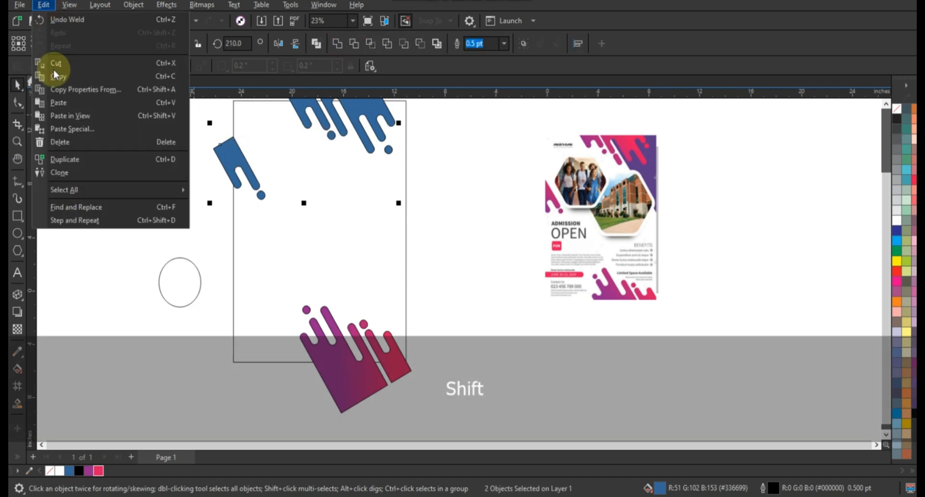
left_click(68, 89)
left_click(370, 233)
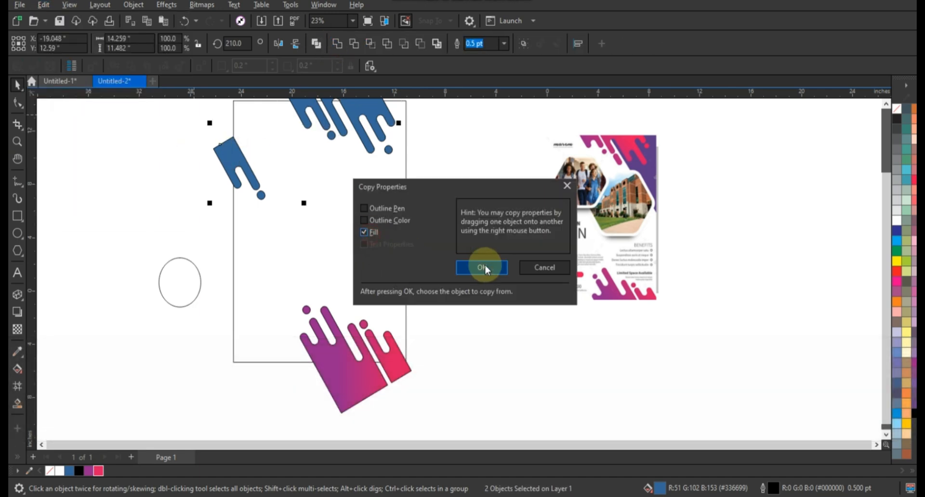
left_click(481, 267)
left_click(447, 352)
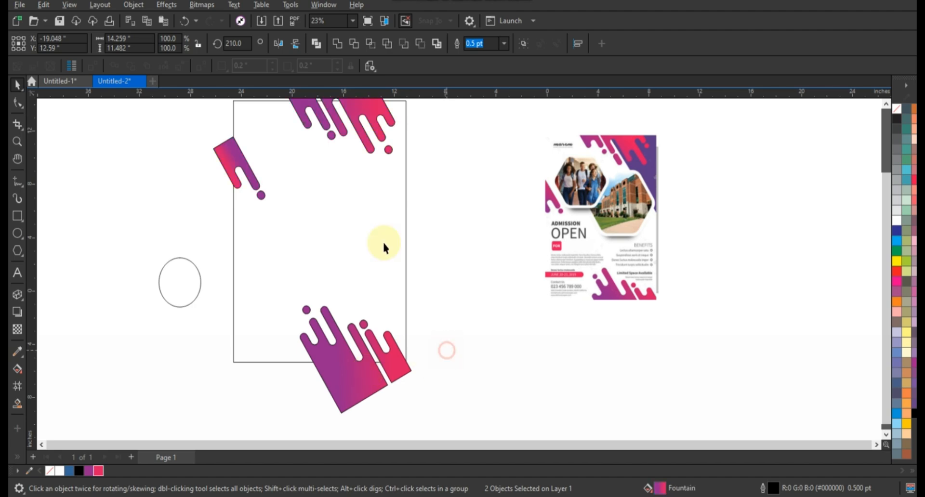
Step: Remove the outline from all three gradient drip shapes
left_click(327, 131)
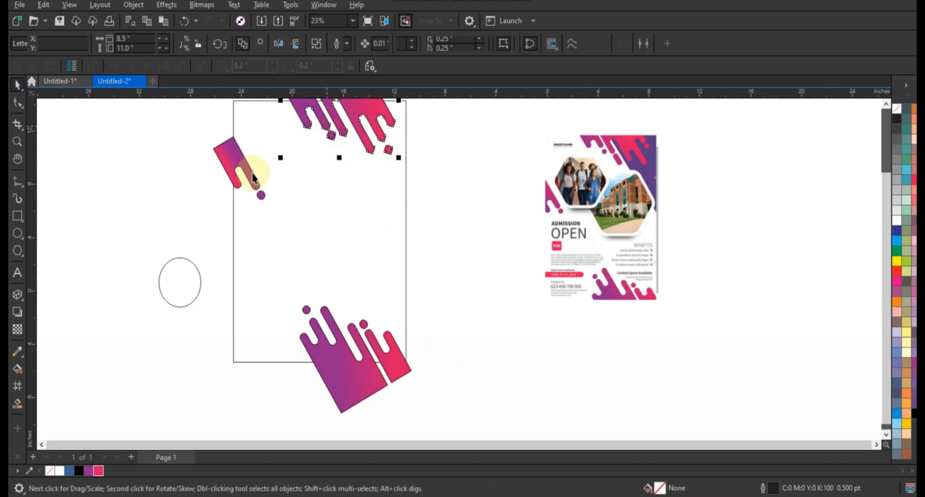
left_click(402, 367, "shift")
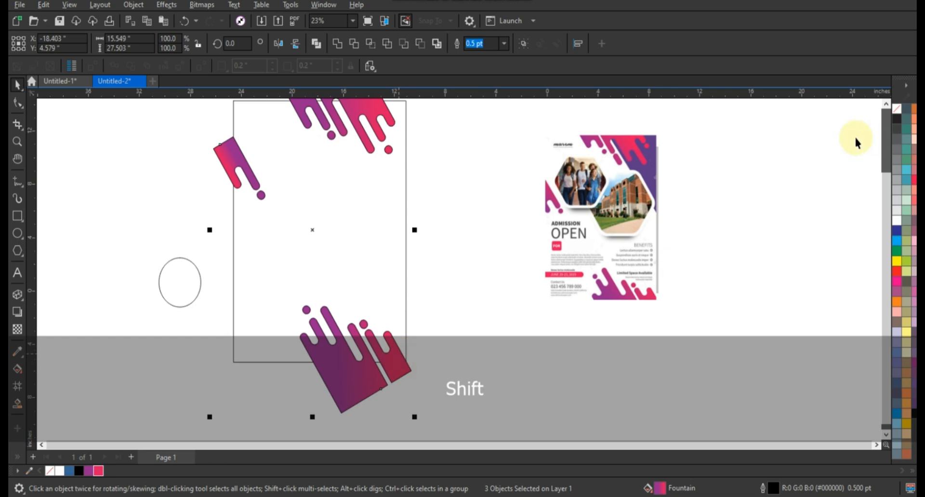
right_click(893, 117)
left_click(893, 120)
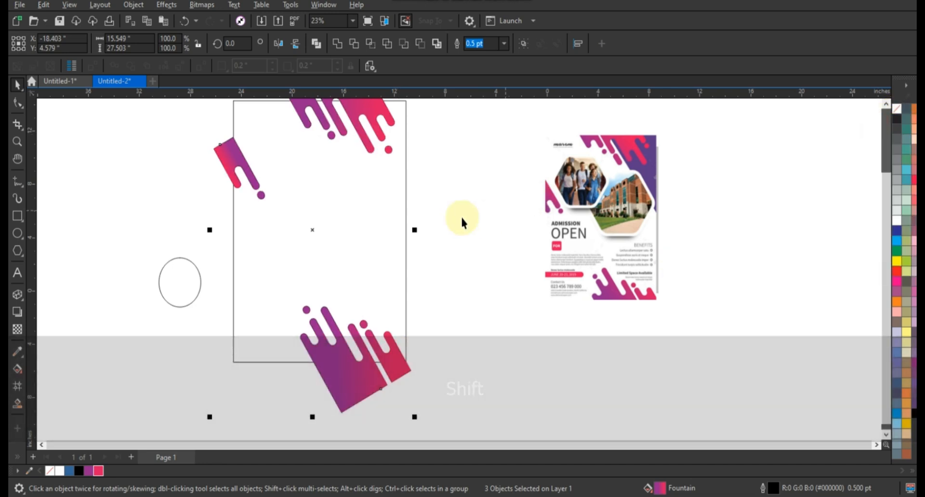
Step: PowerClip the three gradient drip shapes inside the large flyer rectangle
right_click(351, 399)
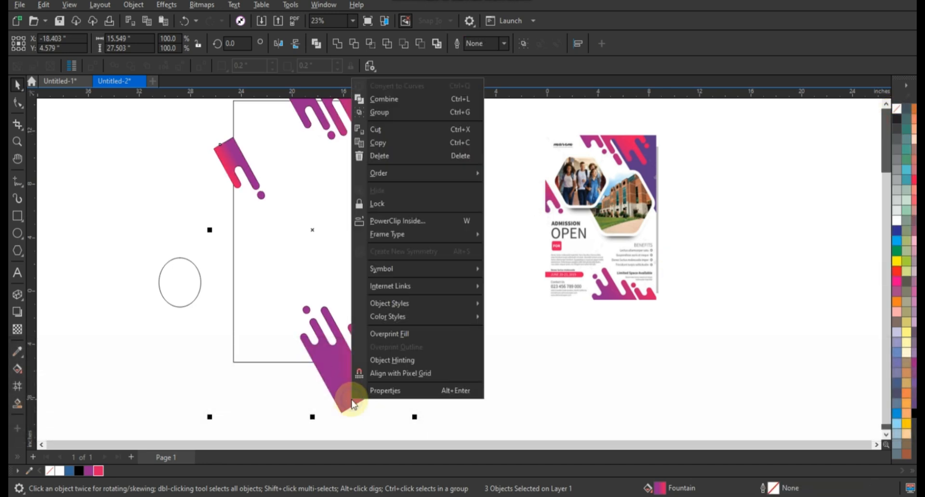
left_click(411, 221)
left_click(376, 242)
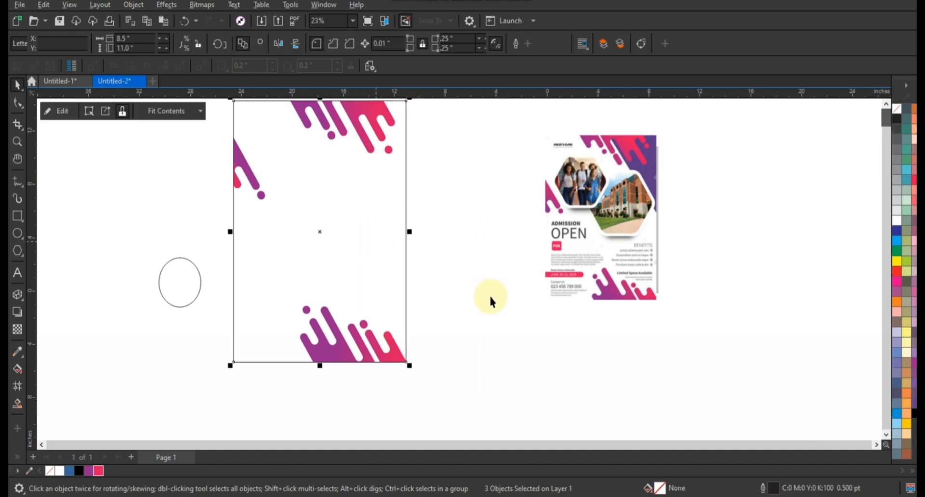
key("shift+F2")
key("Escape")
scroll(337, 233, "down", 2)
left_click(18, 141)
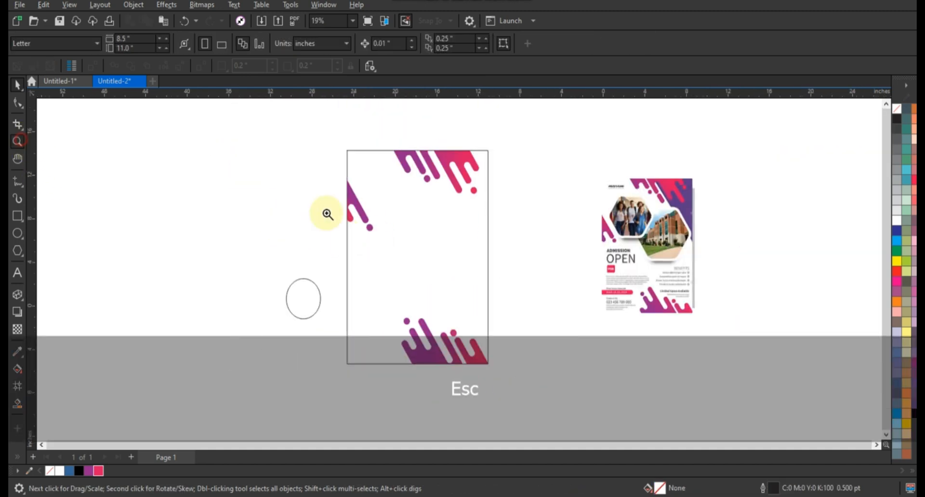
mouse_move(336, 127)
left_mouse_down()
mouse_move(572, 340)
mouse_move(698, 379)
left_mouse_up()
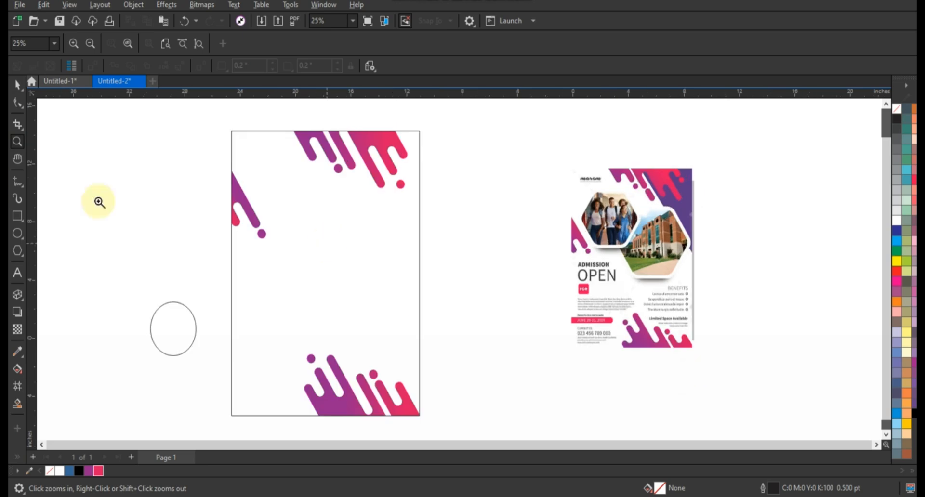
Step: Draw a closed triangle about 6.29 × 11.34 in over the flyer's upper-right corner, with its long diagonal edge at 300°
left_click(18, 181)
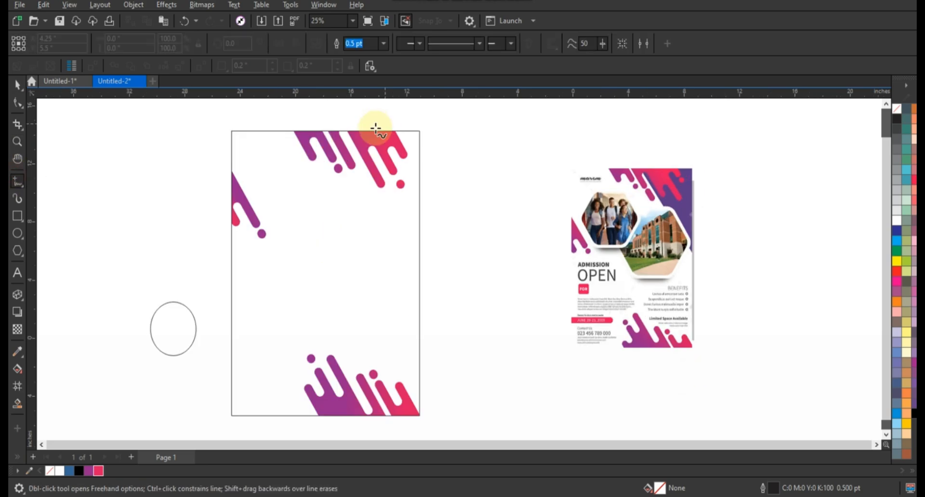
left_click(341, 124)
key("ctrl")
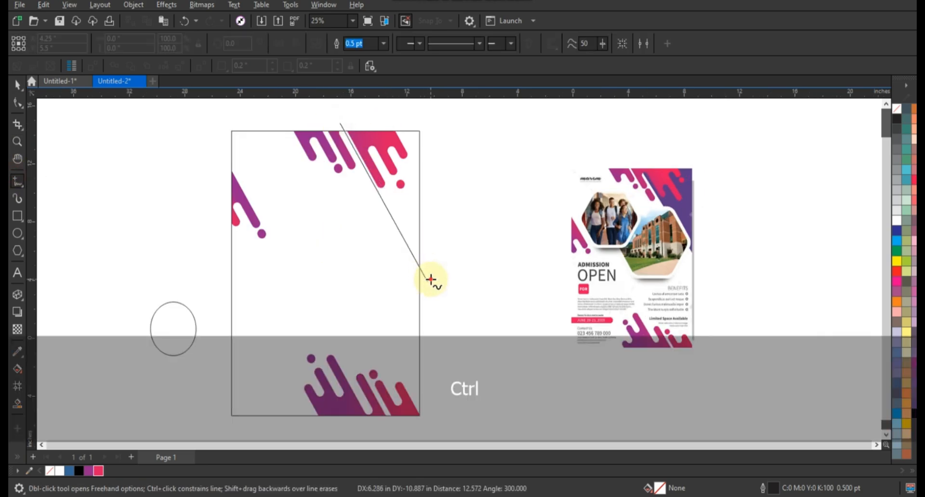
left_click(431, 279)
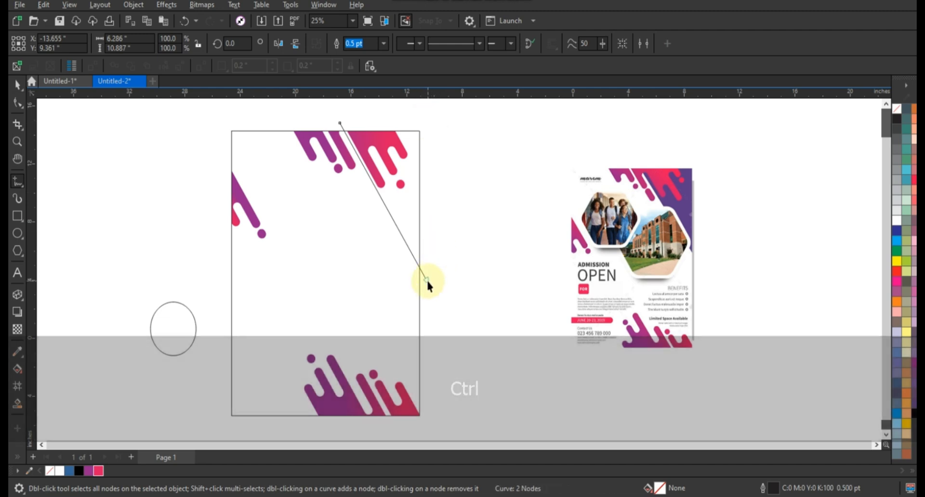
key("space")
left_click(427, 281)
left_click(423, 116)
left_click(340, 123)
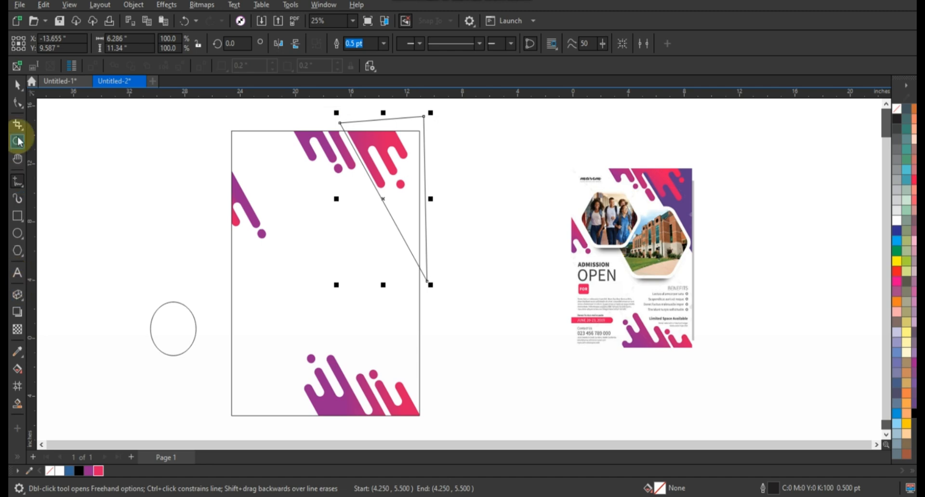
Step: Fill the triangle with the dark purple #5C3A87 sampled from the reference flyer and remove its outline
left_click(17, 352)
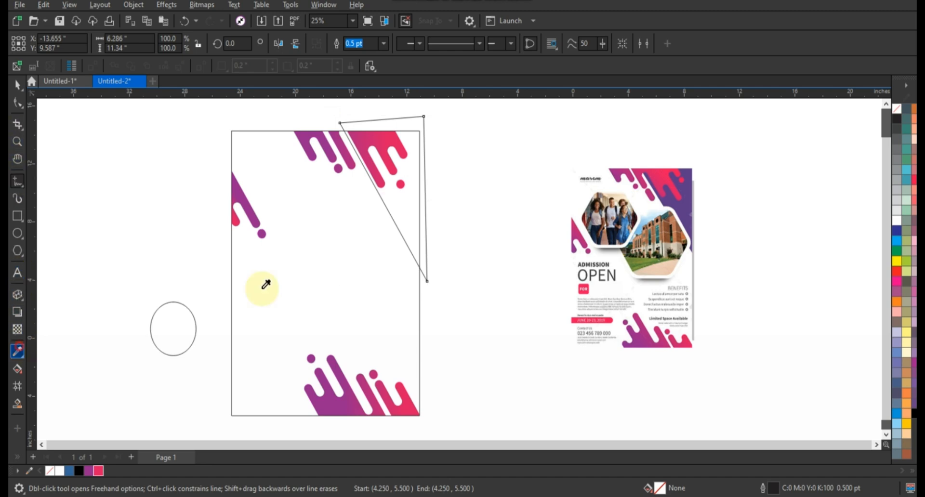
left_click(688, 186)
left_click(414, 203)
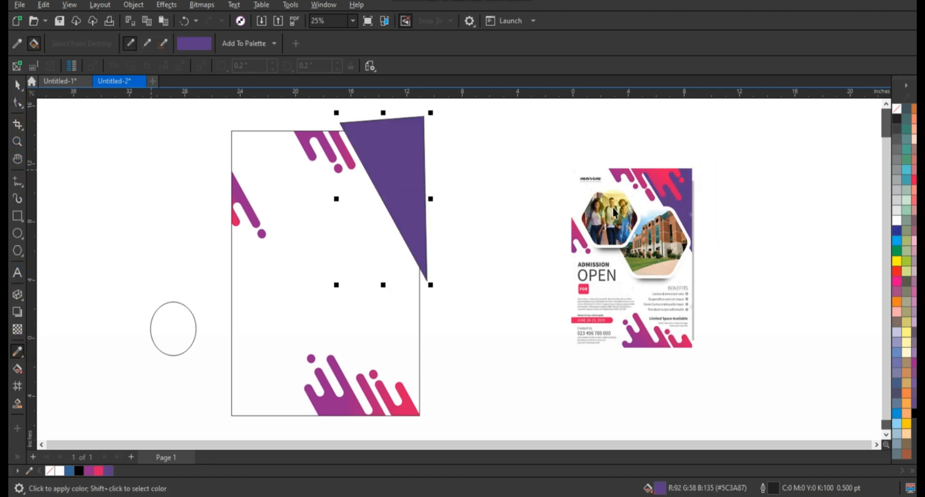
key("space")
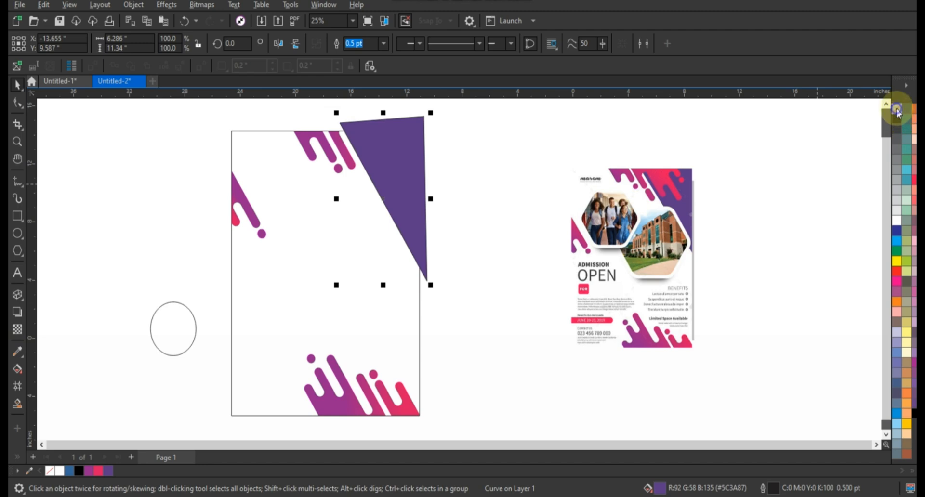
right_click(897, 110)
left_click(850, 118)
Step: PowerClip the purple triangle inside the flyer rectangle
right_click(407, 157)
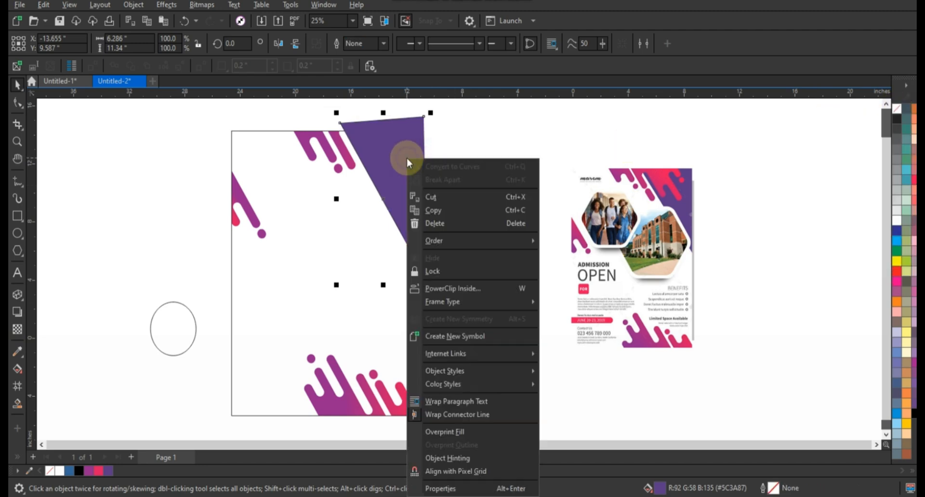
left_click(456, 287)
left_click(356, 274)
Step: Send the purple triangle behind the drip shapes within the PowerClip, and fill the flyer rectangle with white
right_click(359, 275)
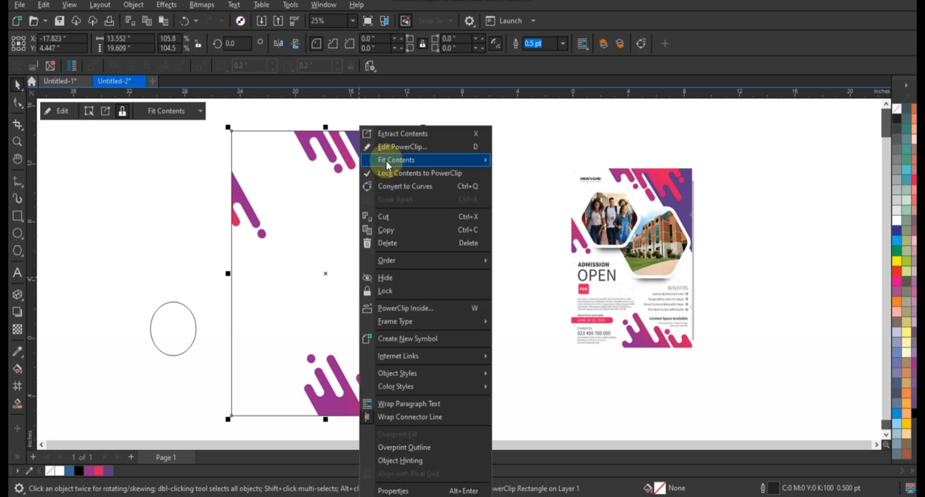
left_click(390, 153)
key("shift")
key("f")
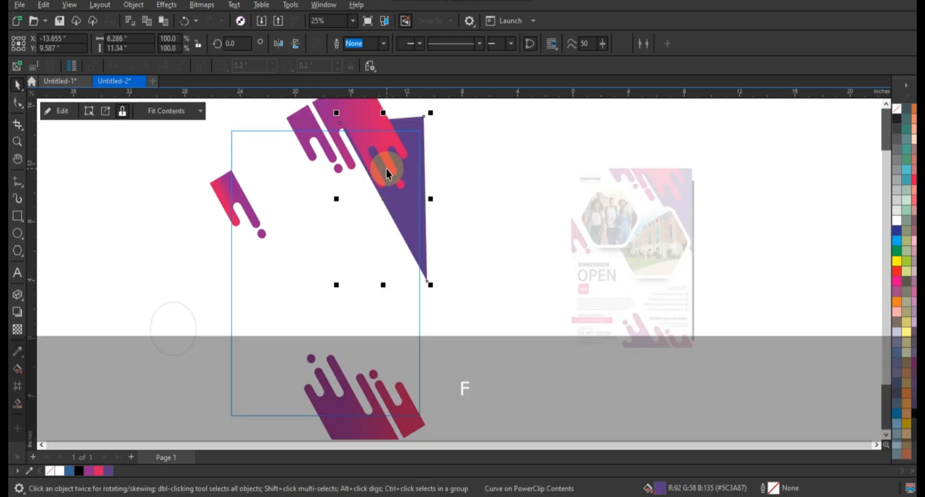
left_click(510, 201)
scroll(509, 201, "down", 2)
left_click_drag(308, 149, 472, 362)
key("shift+F2")
key("Escape")
left_click(545, 186)
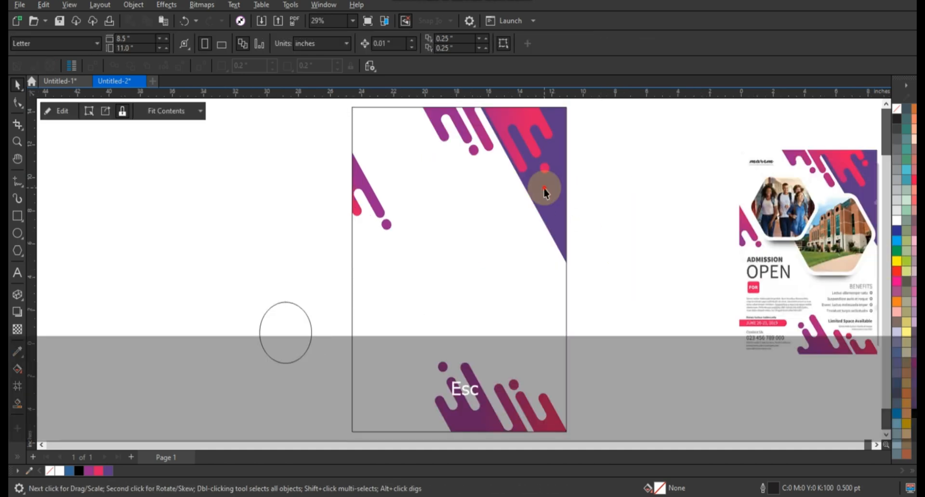
left_click(609, 259)
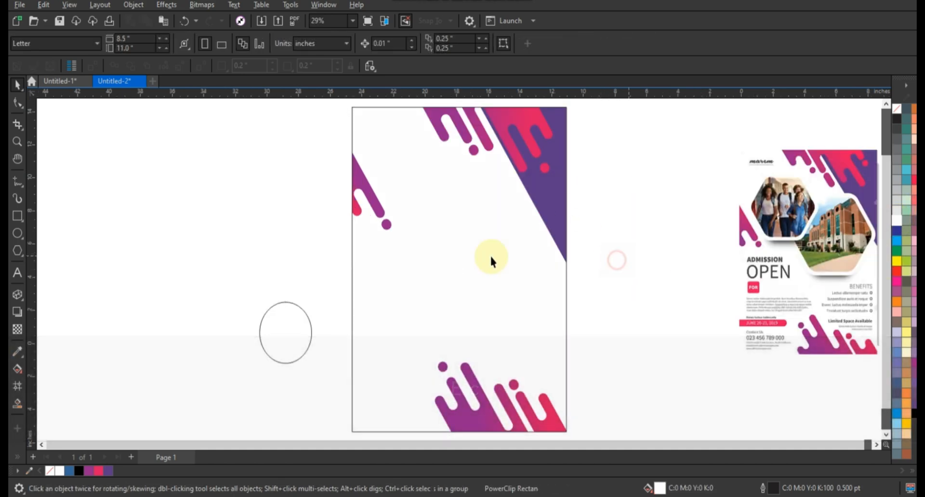
Step: Draw a six-sided polygon rotated to 210° on the flyer's upper half, sized about 6.46 × 5.6 in
left_click(17, 250)
left_click_drag(215, 163, 397, 216)
left_click(17, 102)
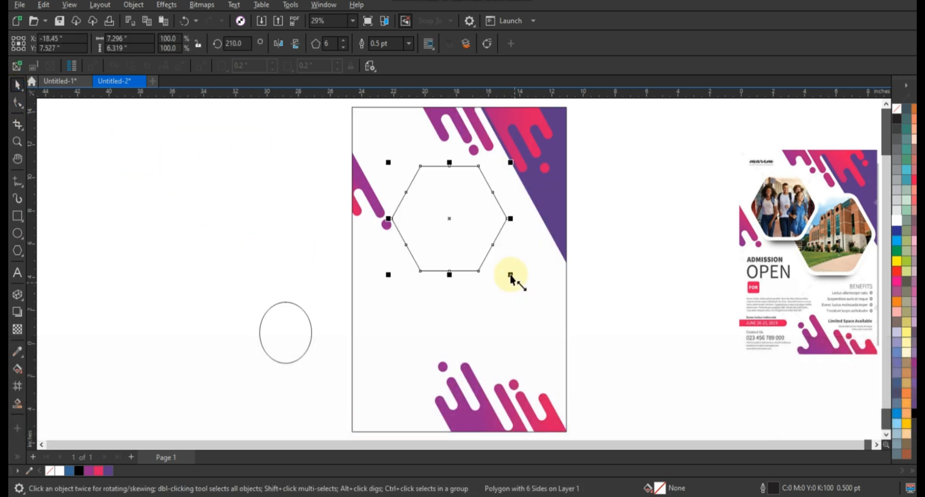
left_click_drag(512, 274, 498, 268)
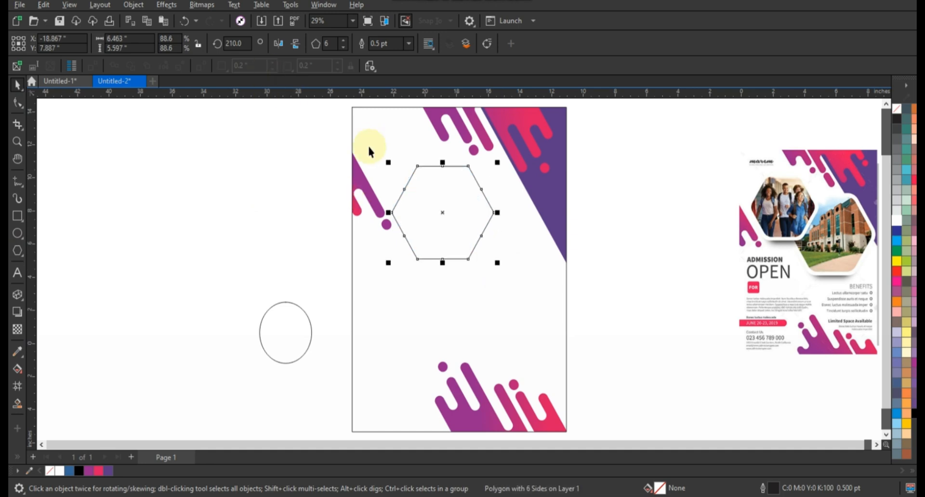
Step: Round all corners of the hexagon with a 0.64 in fillet and close the corner settings
key("shift+F2")
left_click(322, 5)
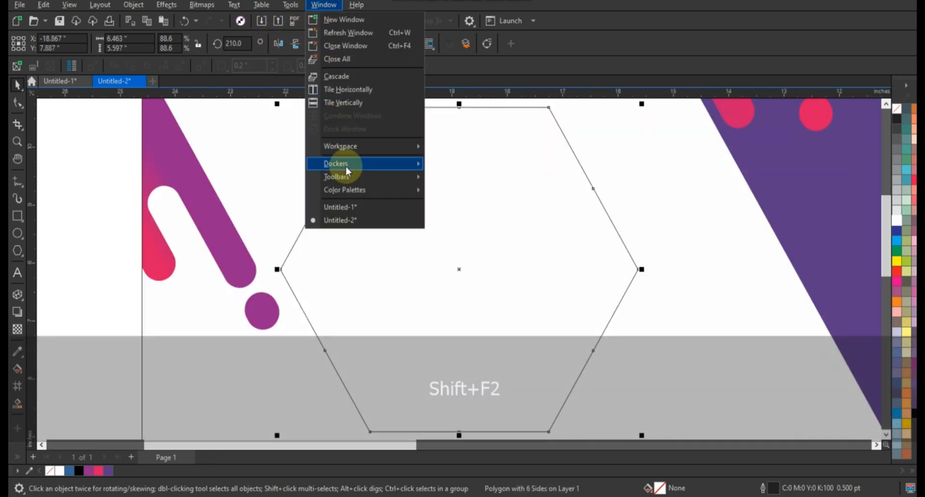
mouse_move(337, 164)
left_click(470, 251)
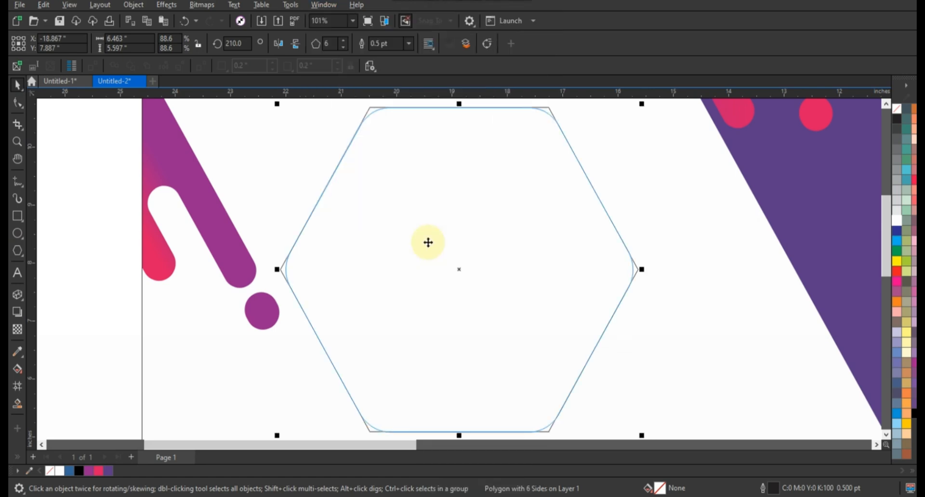
left_click(842, 222)
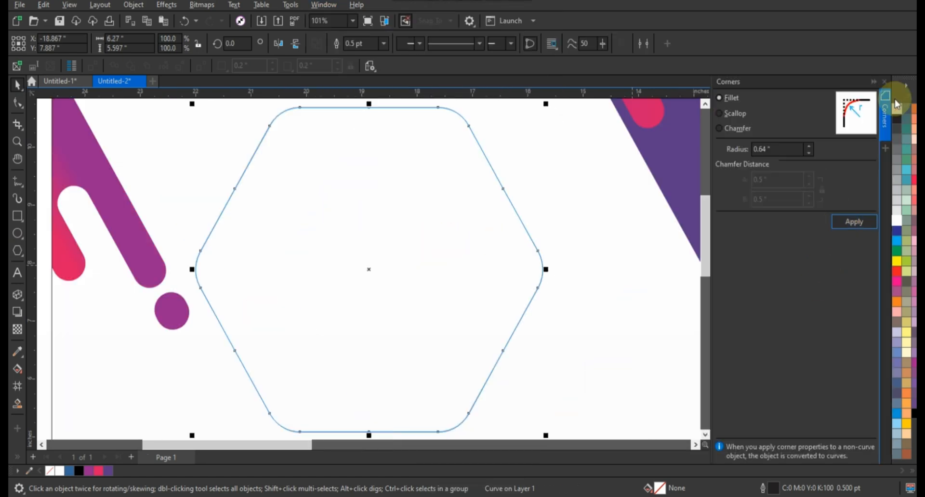
left_click(885, 82)
key("F3")
key("F3")
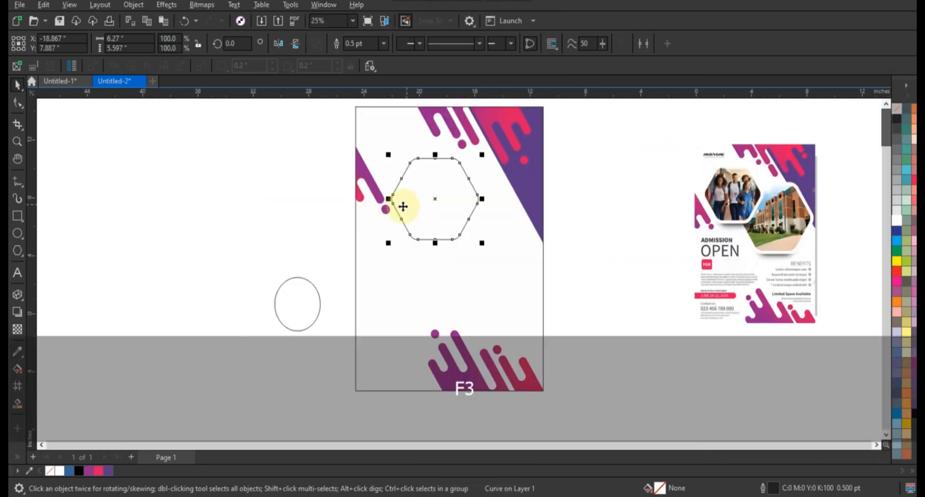
Step: Add a one-step inside contour of about 0.186 in to the rounded hexagon and break the contour apart
left_click(22, 302)
left_click(36, 304)
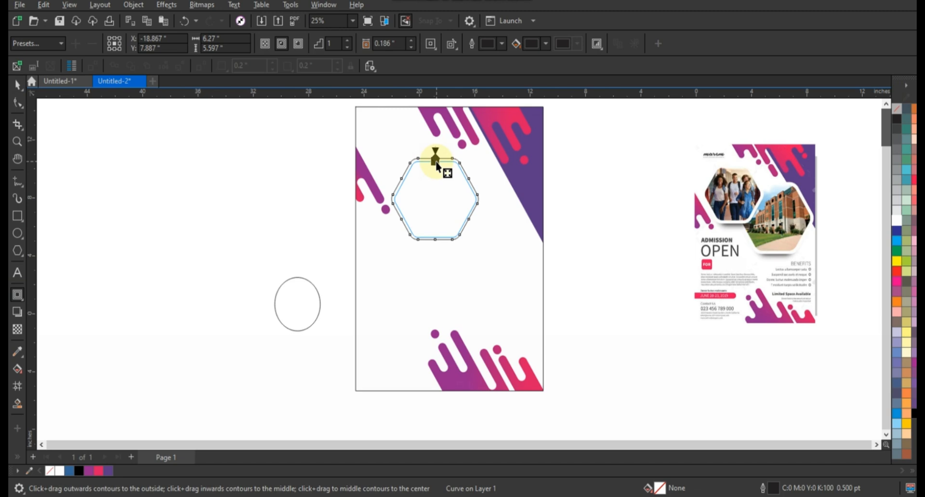
left_click_drag(436, 166, 437, 166)
left_click(17, 88)
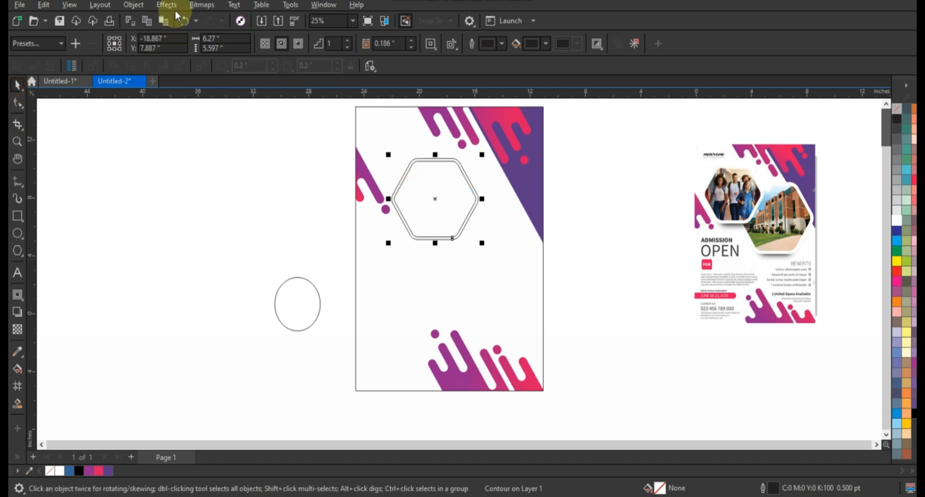
left_click(137, 6)
left_click(161, 277)
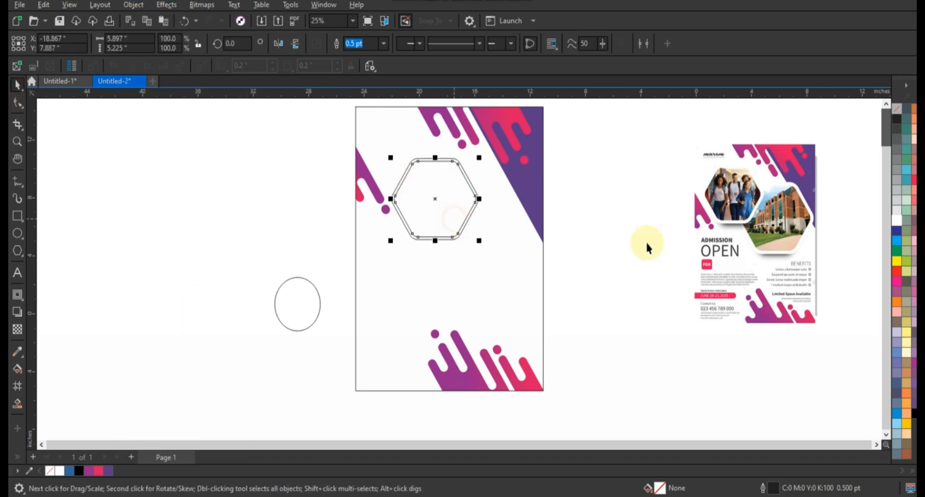
Step: Fill the inner hexagon with light gray and the outer hexagon with white
left_click(897, 210)
left_click(459, 157)
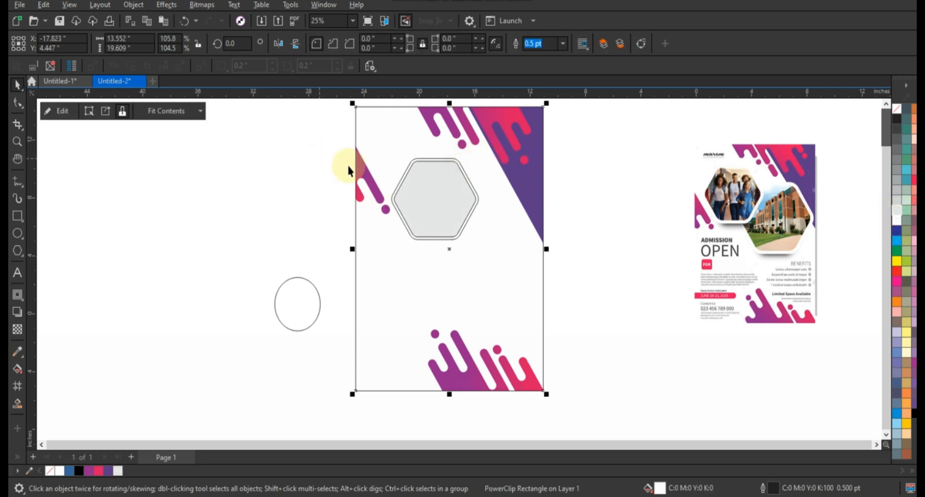
left_click(414, 163)
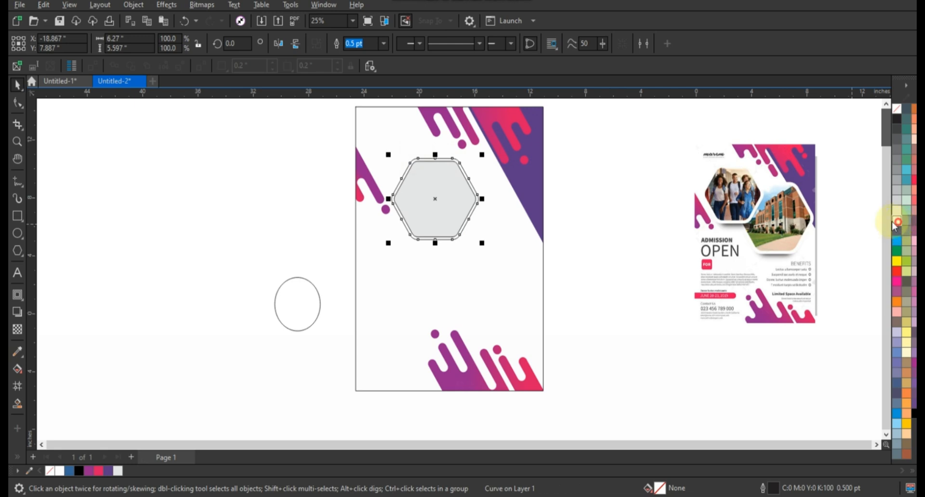
Step: Duplicate the hexagon pair to the lower right of the original and enlarge the copy to about 7.21 × 6.44 in
left_click_drag(504, 250, 505, 252)
left_click_drag(442, 212, 489, 238)
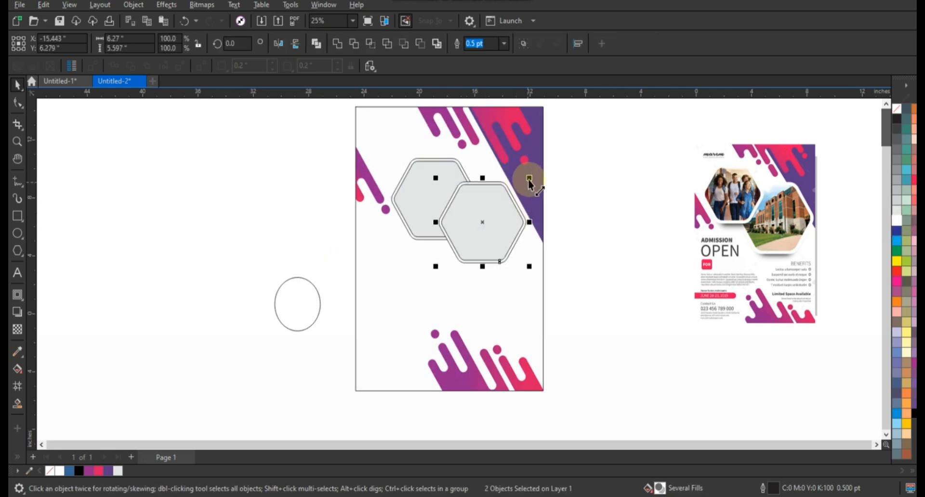
left_click_drag(529, 180, 554, 169)
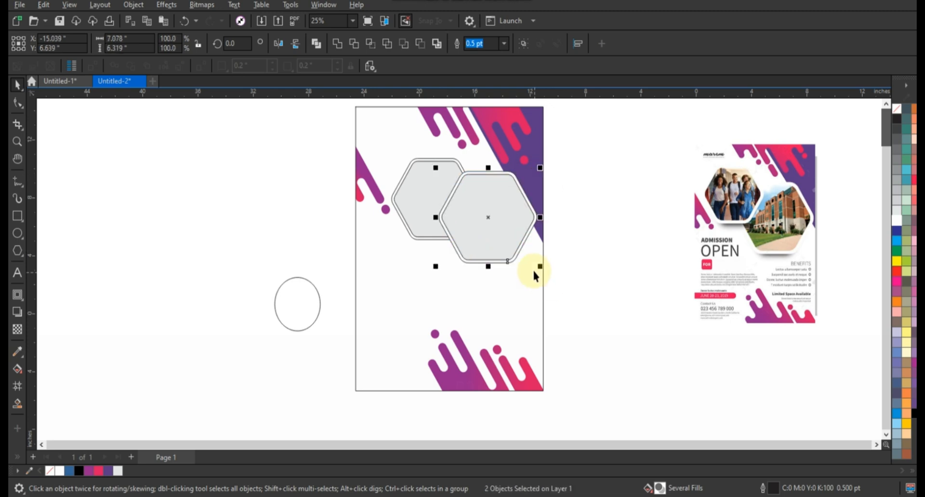
left_click_drag(541, 271, 543, 269)
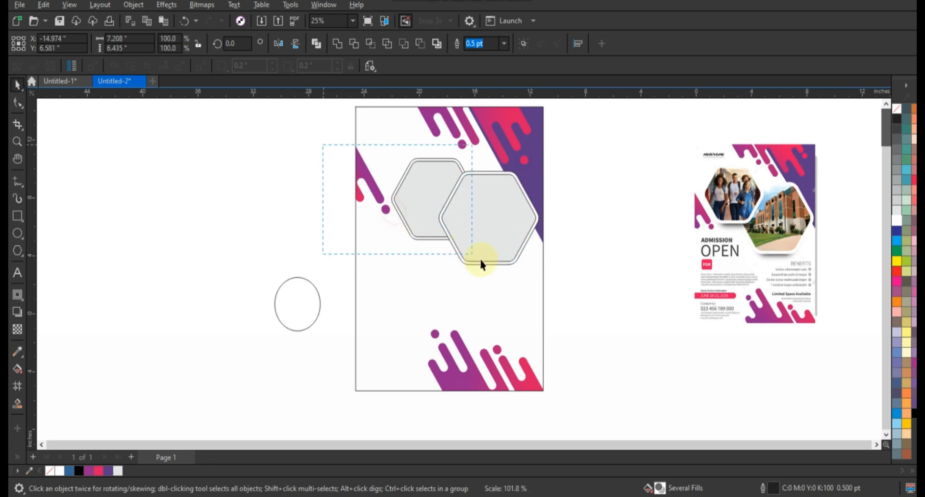
Step: Bring the smaller left hexagon pair to the front, and move both pairs slightly upward together
left_click_drag(481, 264, 480, 264)
key("shift+Page_Up")
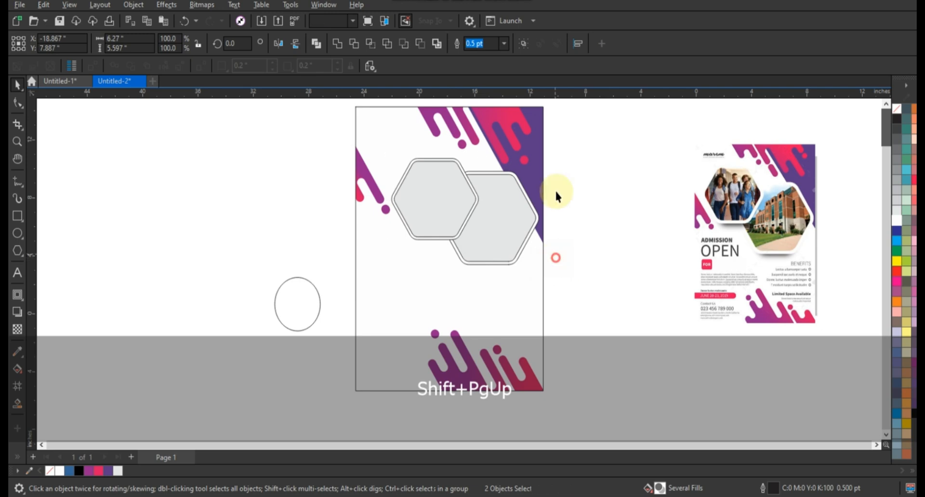
mouse_move(563, 148)
left_mouse_down()
mouse_move(537, 195)
mouse_move(381, 274)
left_mouse_up()
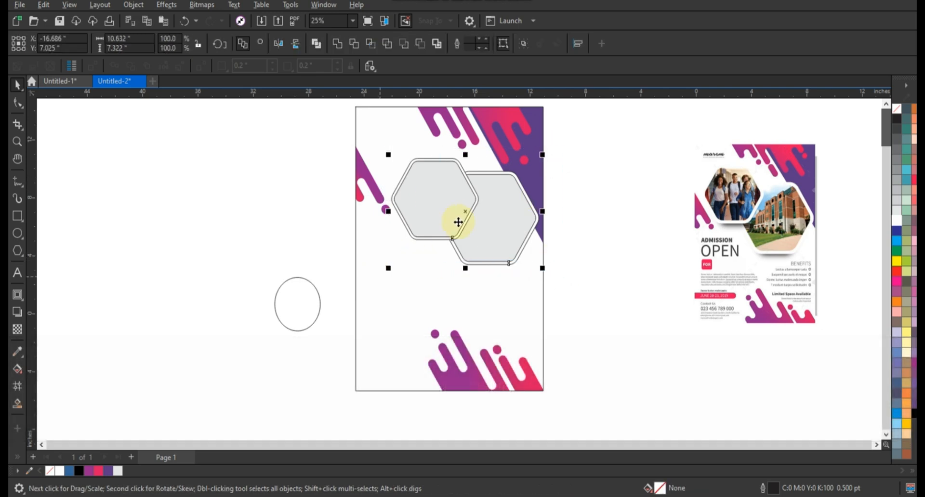
left_click_drag(458, 222, 457, 219)
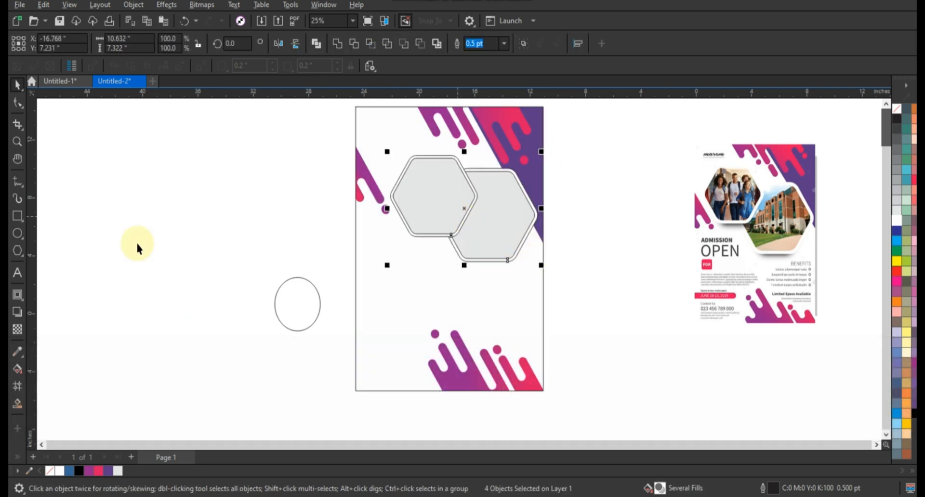
Step: Add a straight-down drop shadow to both white outer hexagons, at 270° with opacity 18, feathering 15 and Multiply mode
key("F3")
key("Escape")
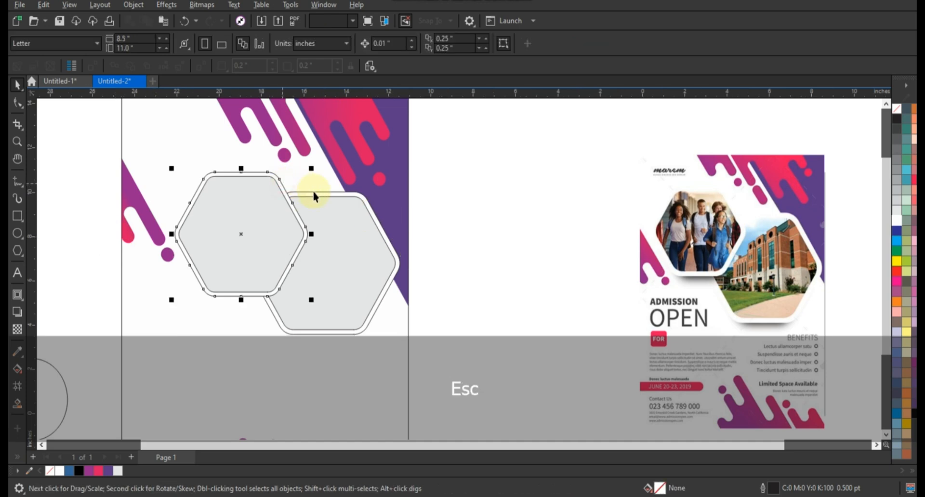
left_click(313, 189, "shift")
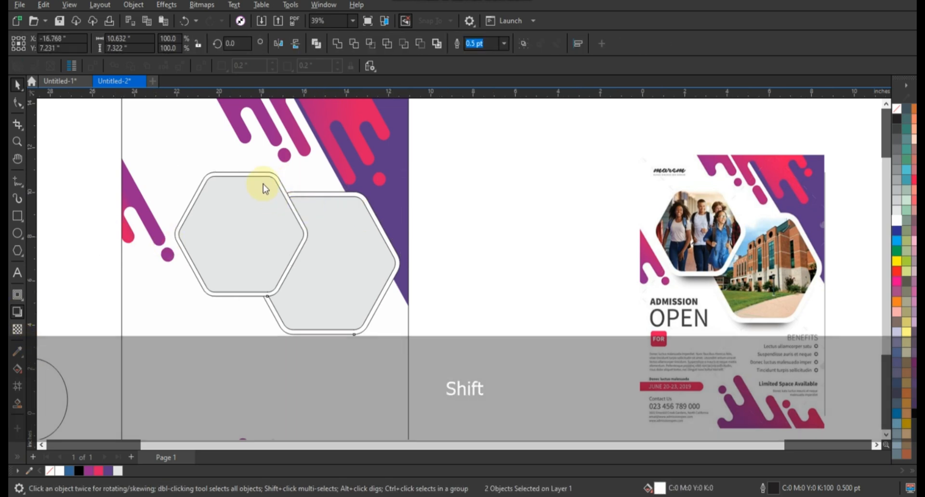
key("s")
left_click_drag(287, 174, 287, 339)
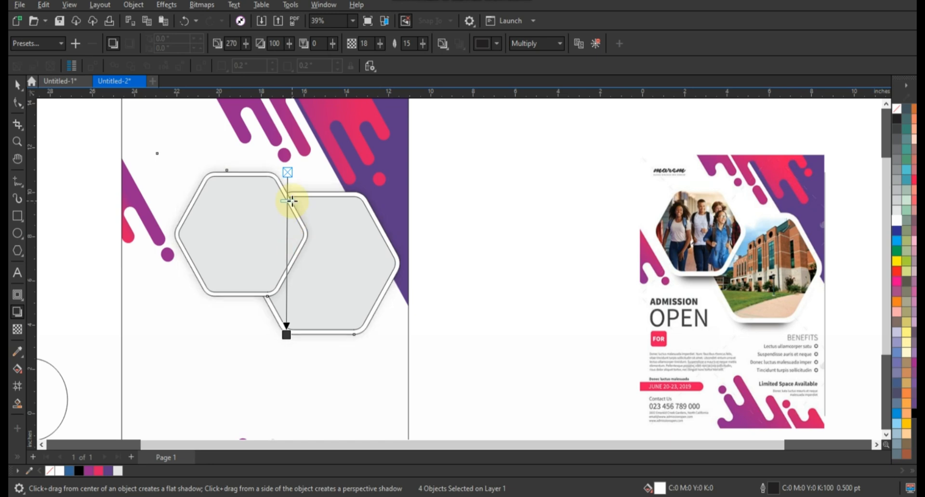
Step: Break the drop shadows apart from the two white outer hexagons so they become separate objects
left_click(18, 86)
left_click(133, 5)
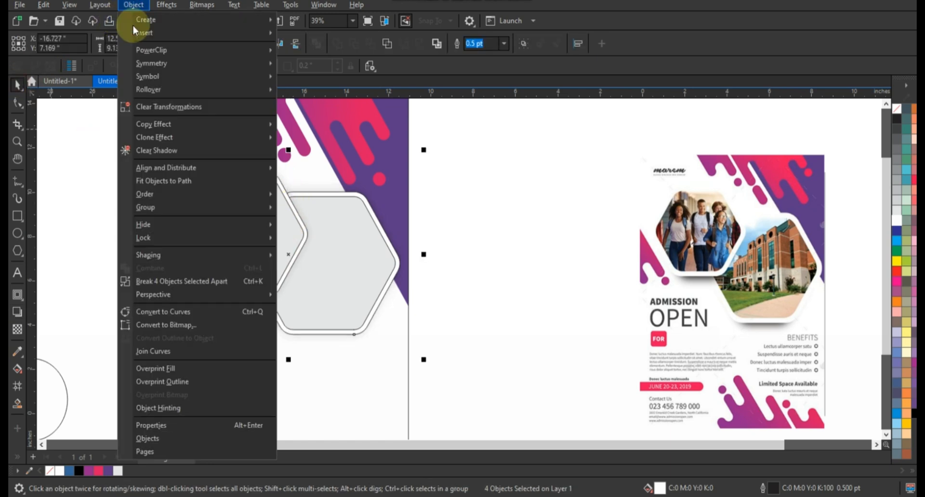
left_click(175, 281)
left_click(513, 151)
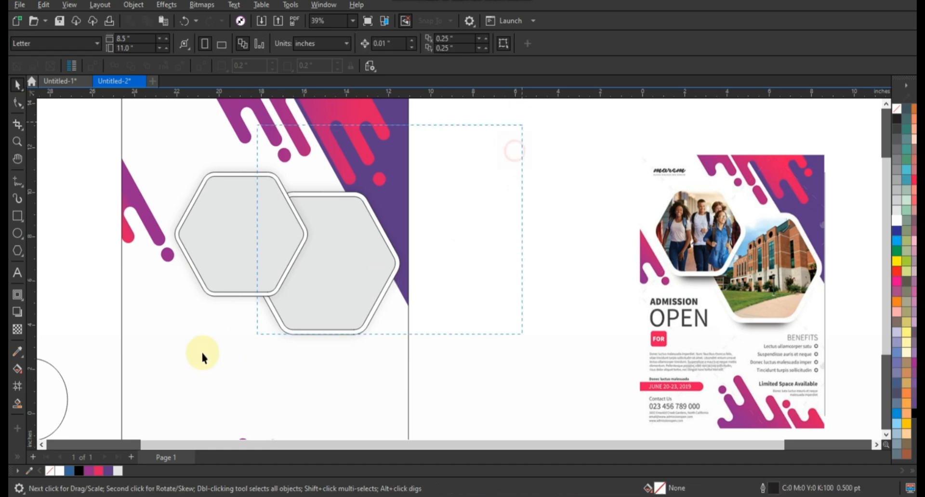
Step: Remove the outlines from all the hexagon frame shapes, including the white borders and gray inner hexagons
left_click_drag(131, 380, 130, 380)
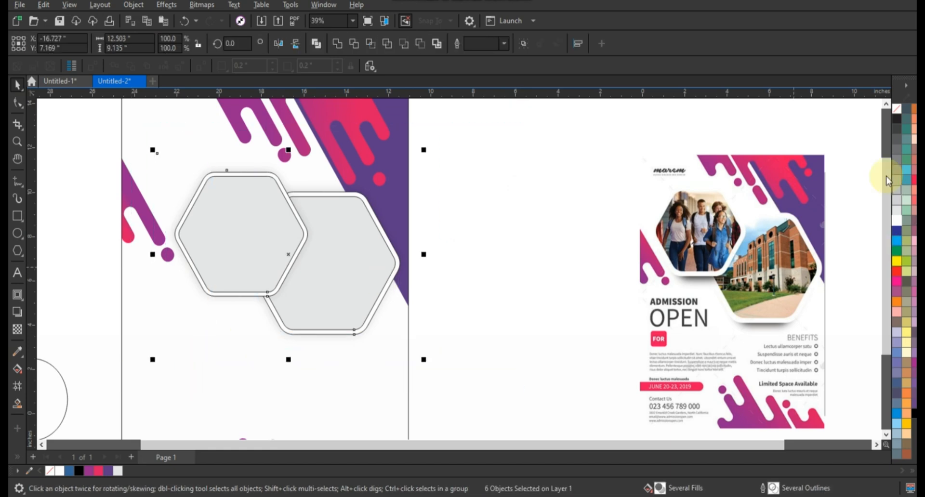
right_click(894, 109)
left_click(879, 119)
left_click(549, 218)
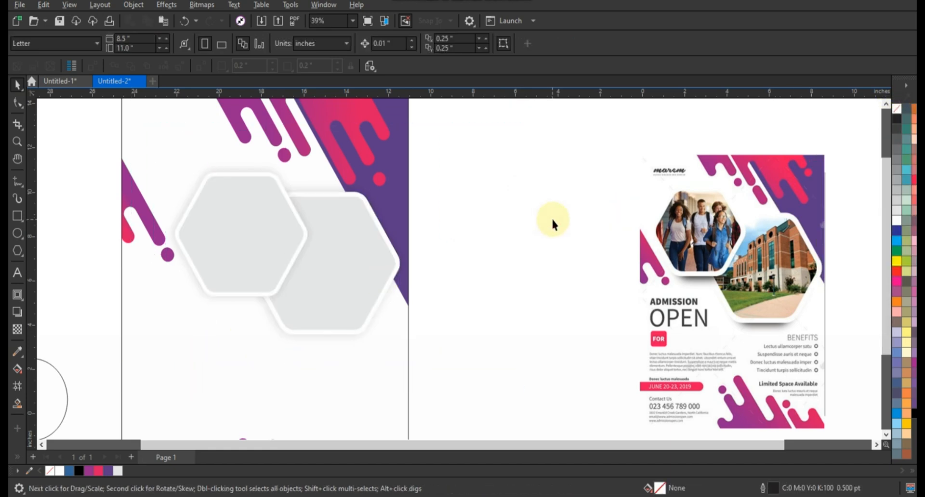
Step: Delete the leftover unfilled ellipse beside the flyer page
scroll(551, 221, "down", 2)
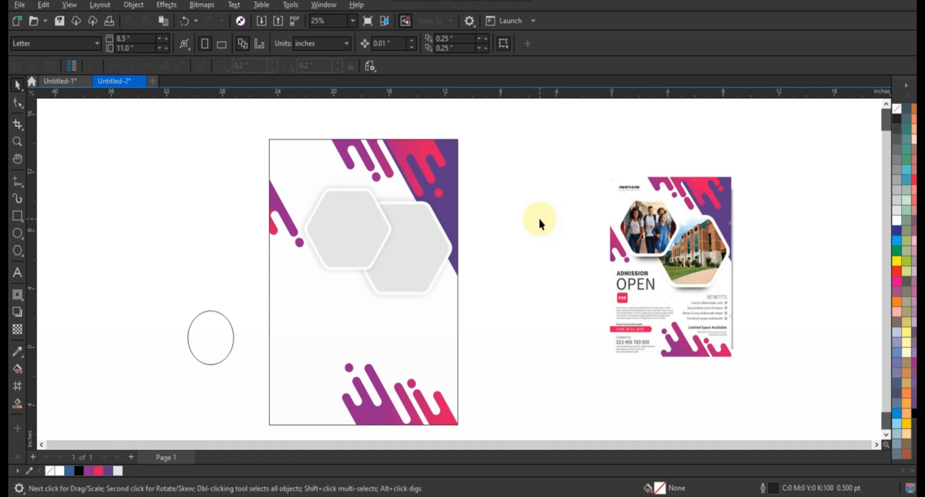
scroll(539, 220, "down", 1)
left_click_drag(277, 256, 338, 316)
key("Delete")
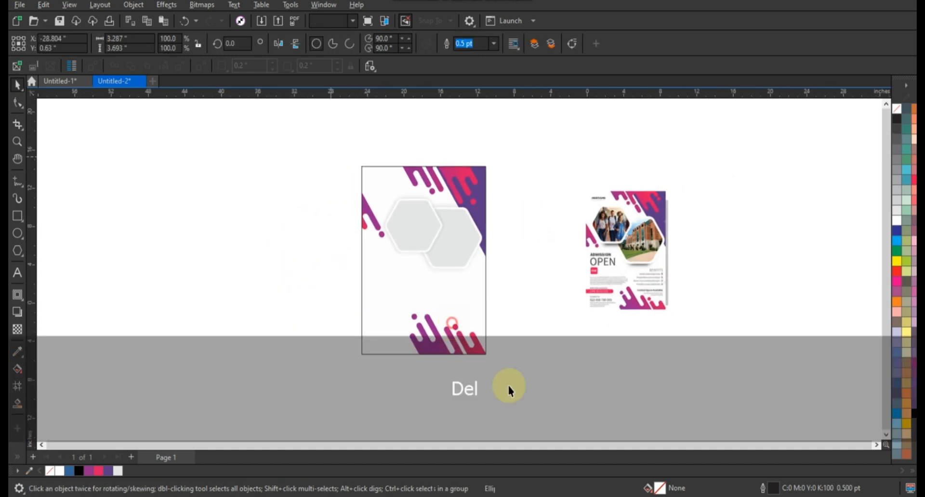